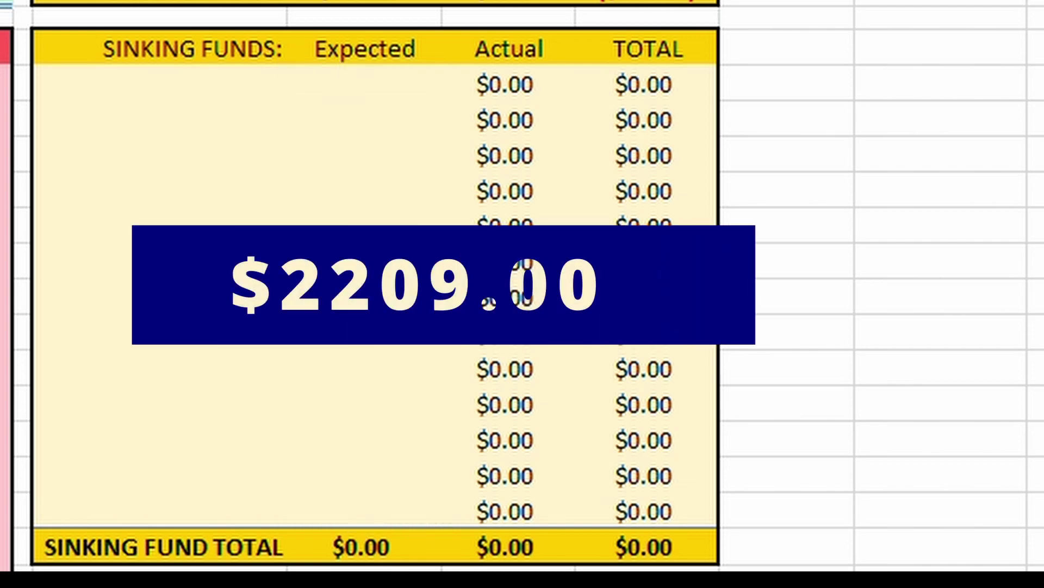
# - Enter Property Taxes as the first category in the Sinking Funds table
pyautogui.click(176, 88)
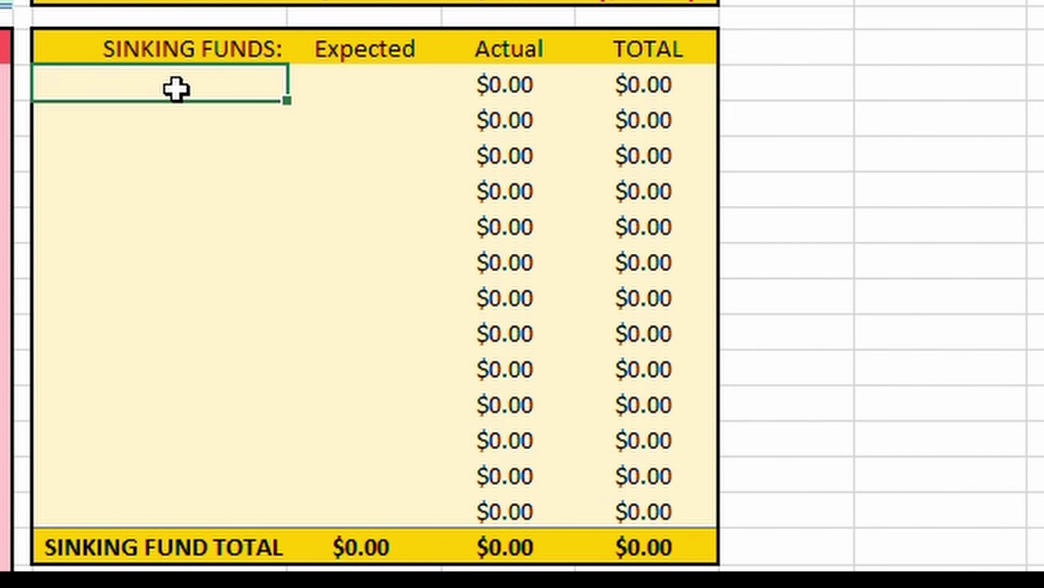
pyautogui.write('Proper')
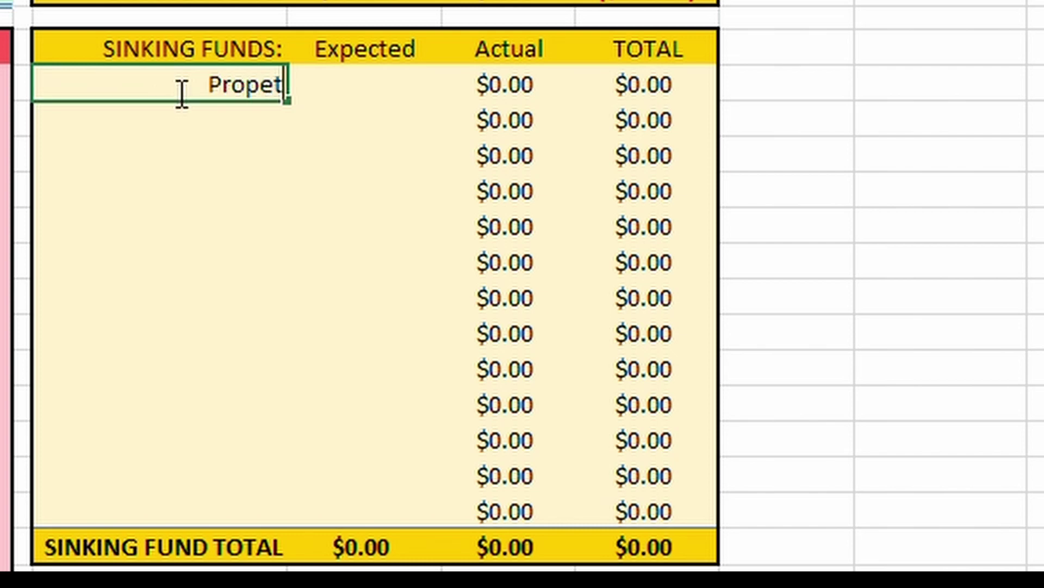
pyautogui.write('ty T')
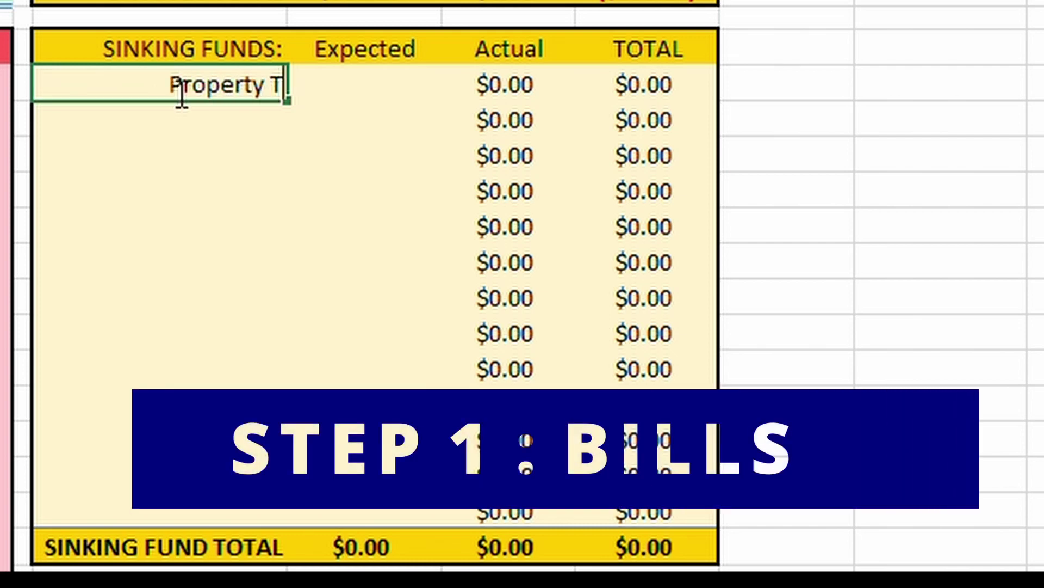
pyautogui.write('axes')
pyautogui.press('Return')
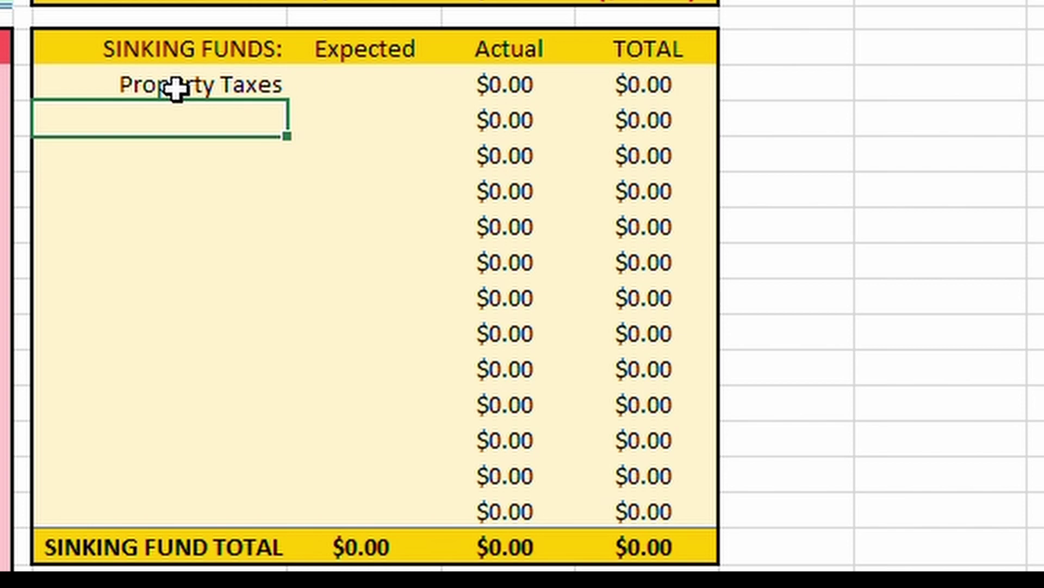
# - Add Property Insurance as the second sinking fund category, below Property Taxes
pyautogui.write('Property ')
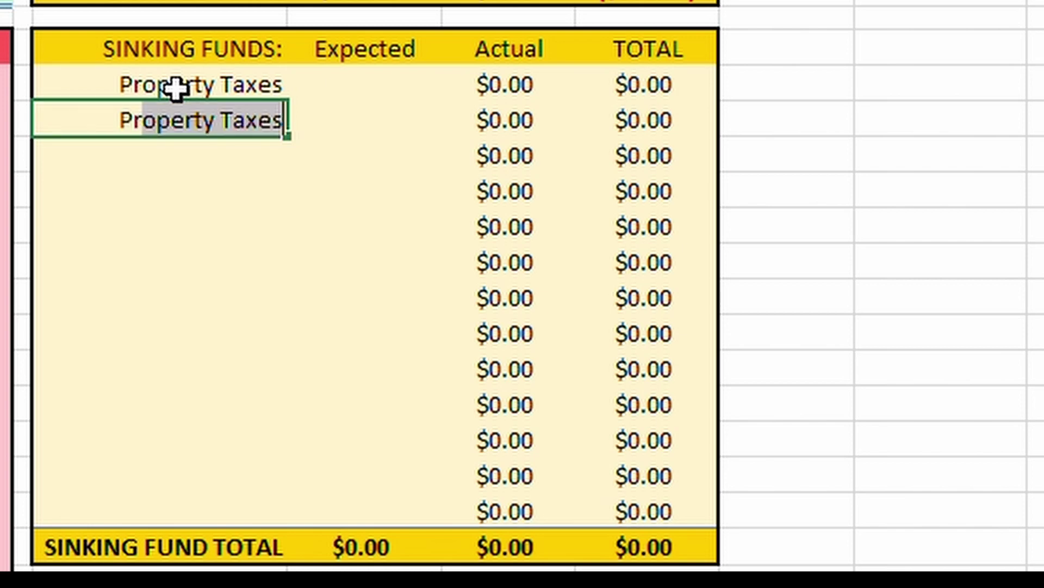
pyautogui.write('Insurnce')
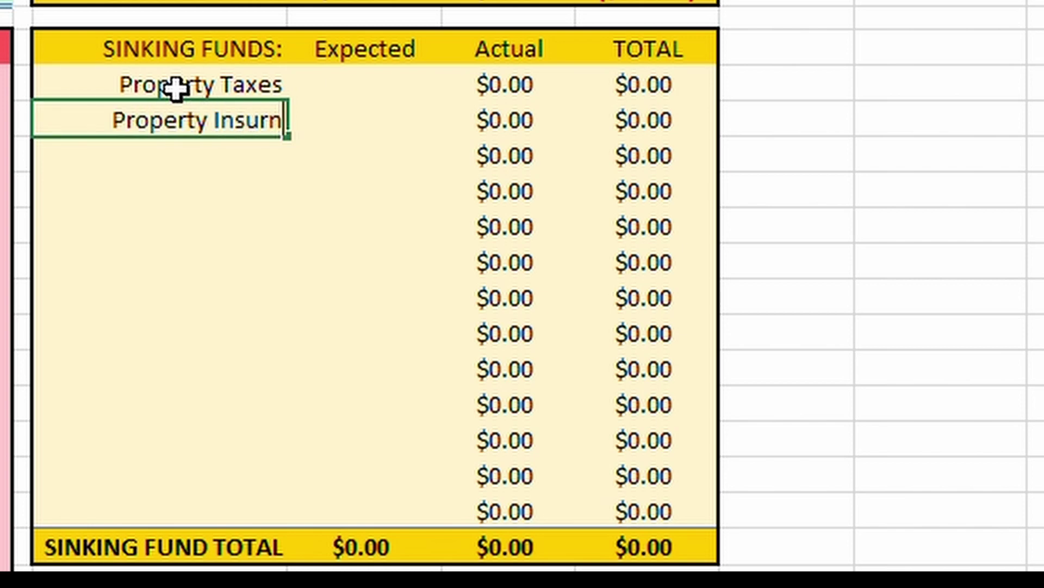
pyautogui.press('BackSpace')
pyautogui.press('BackSpace')
pyautogui.press('BackSpace')
pyautogui.write('ance')
pyautogui.press('Return')
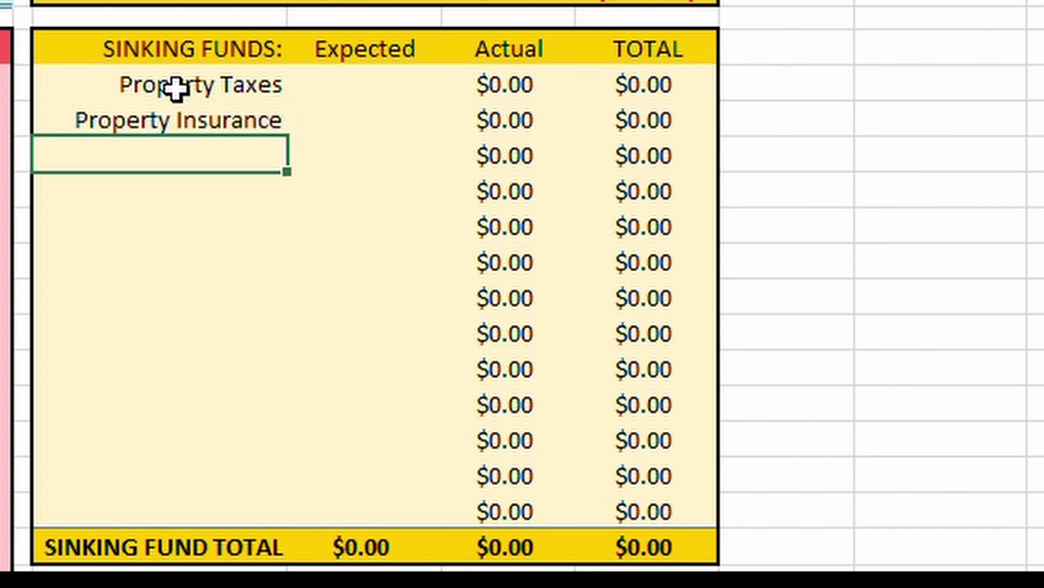
# - Add Car Insurance as the sinking fund category below Property Insurance
pyautogui.write('Car Isurnac')
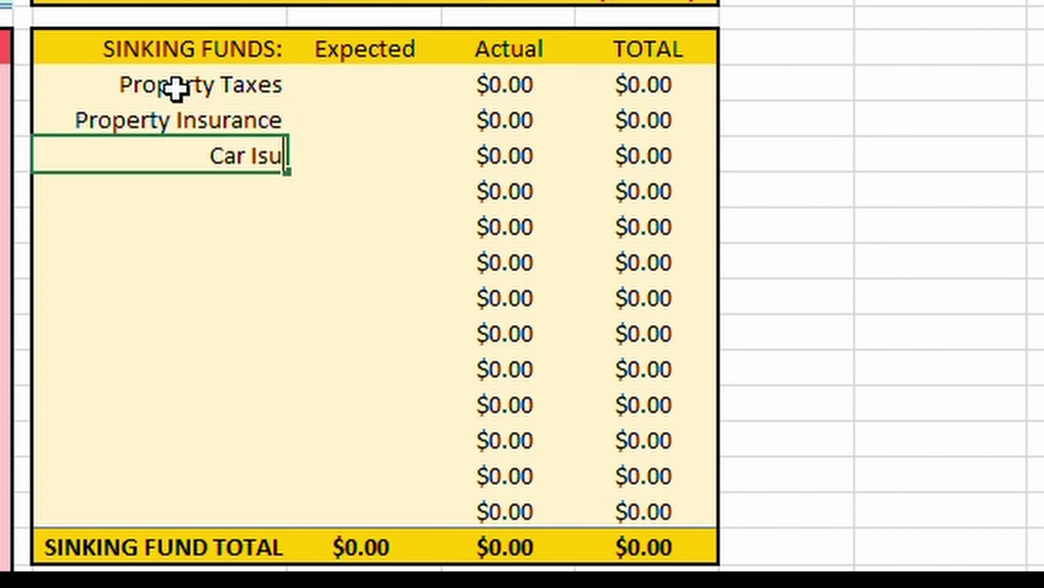
pyautogui.press('BackSpace')
pyautogui.press('BackSpace')
pyautogui.press('BackSpace')
pyautogui.press('BackSpace')
pyautogui.press('BackSpace')
pyautogui.press('BackSpace')
pyautogui.write('nur')
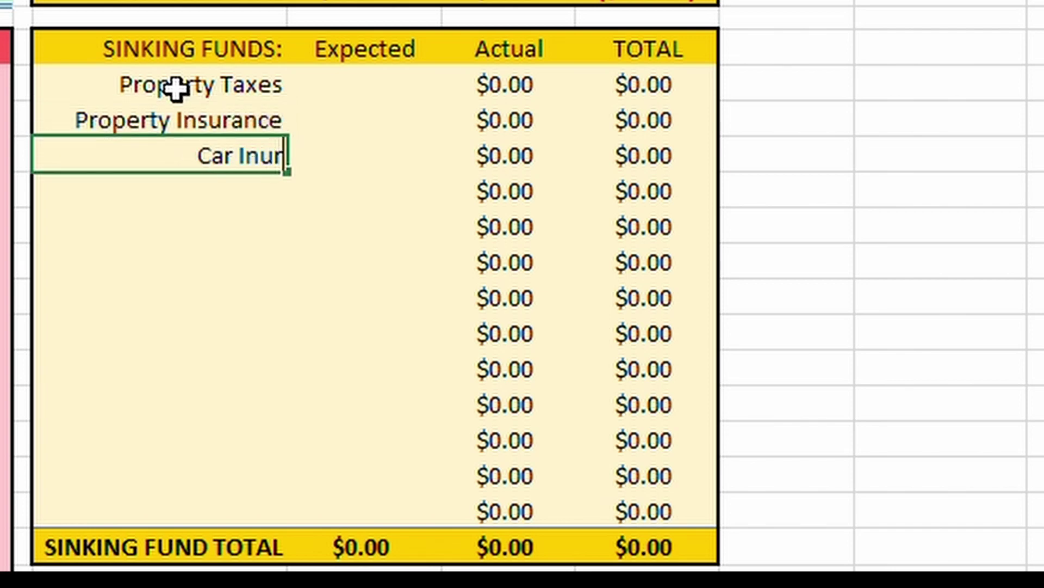
pyautogui.press('BackSpace')
pyautogui.press('BackSpace')
pyautogui.write('surance')
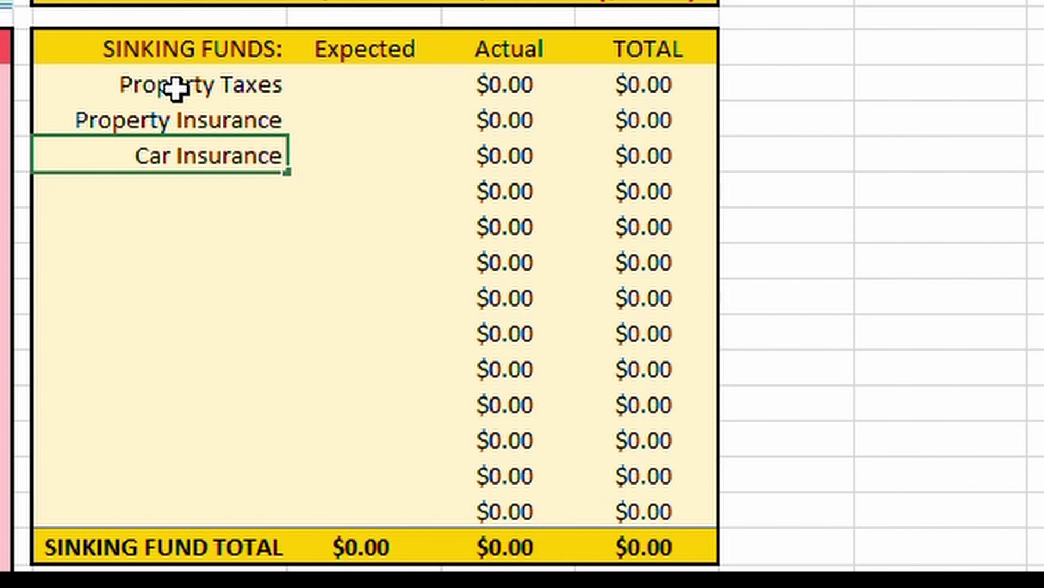
pyautogui.press('Return')
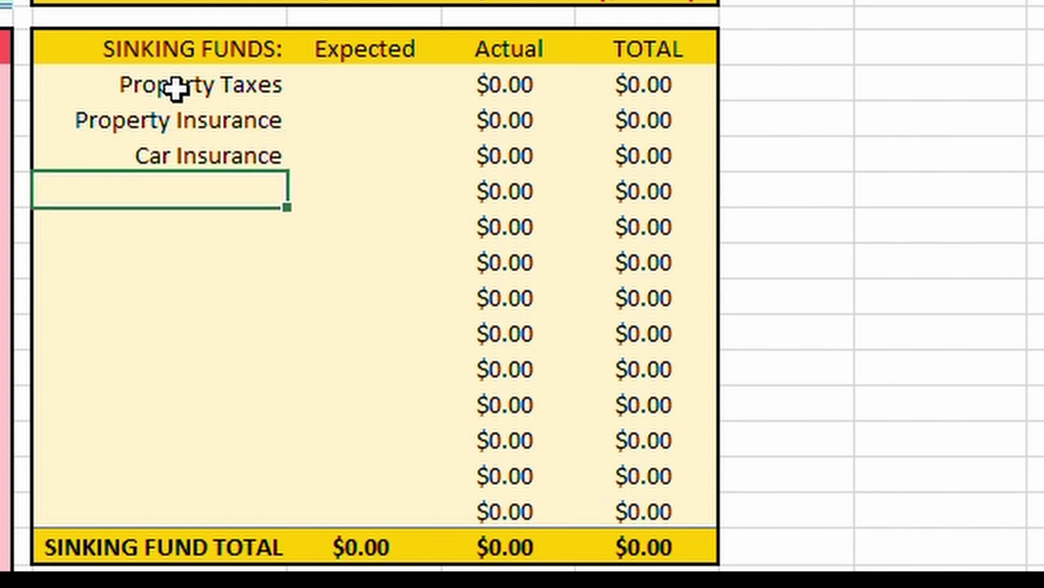
# - Add Car Registration and Birthday/Holiday as the next two sinking fund categories below Car Insurance
pyautogui.write('Car ')
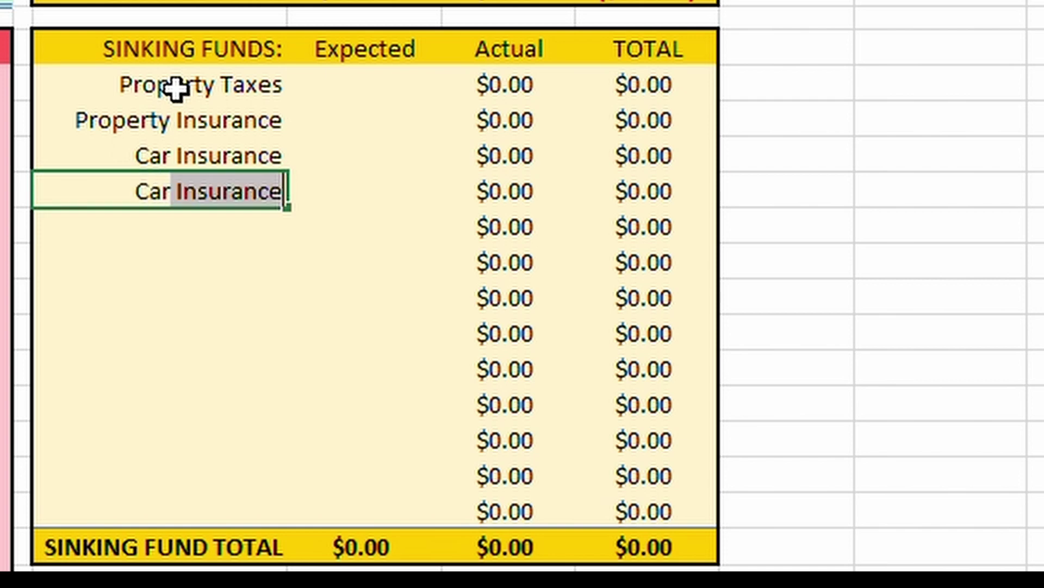
pyautogui.write('Registration')
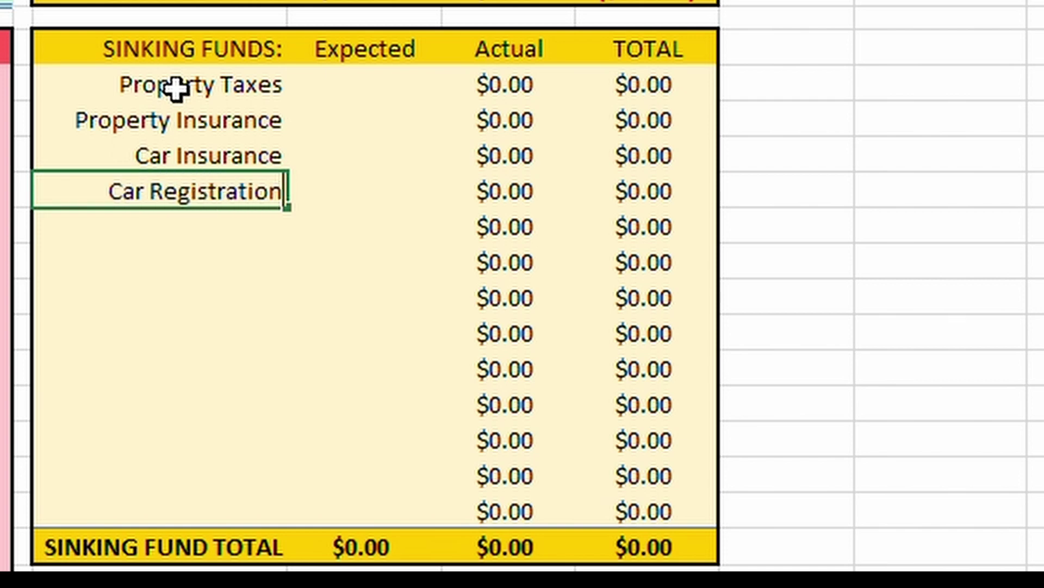
pyautogui.press('Return')
pyautogui.write('Birthday')
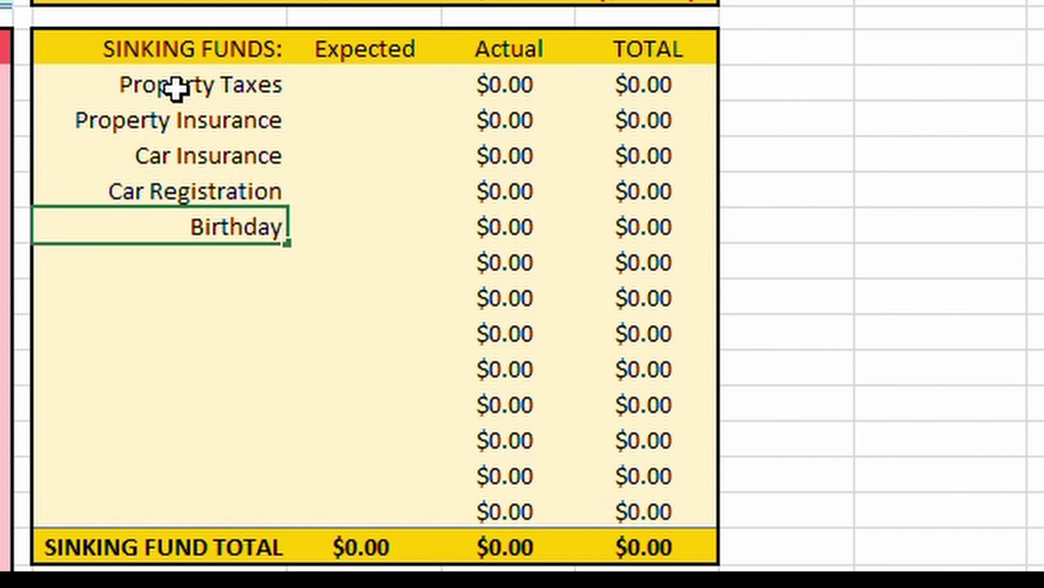
pyautogui.write('/')
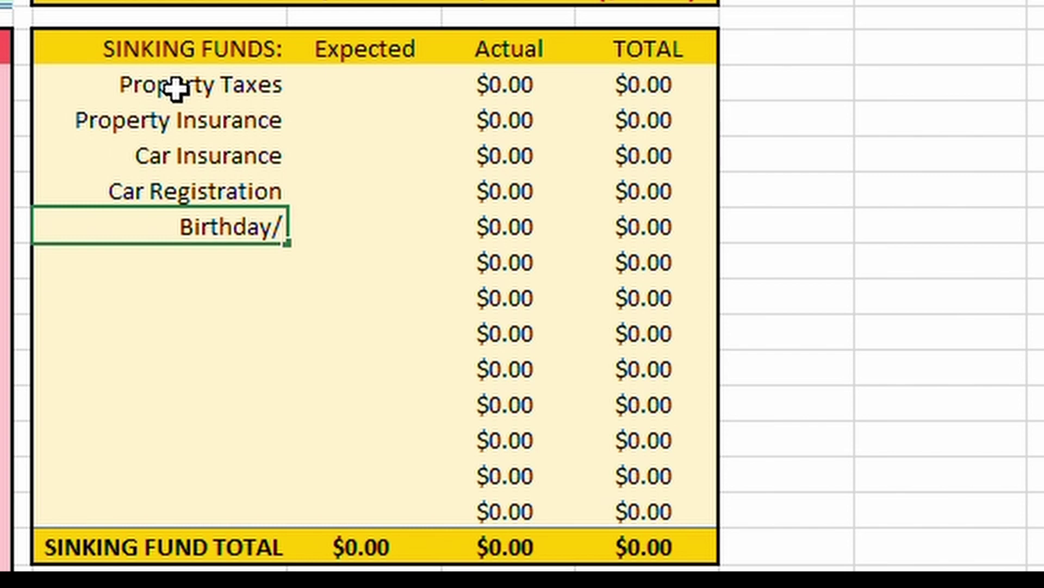
pyautogui.write('Holiday')
pyautogui.press('Return')
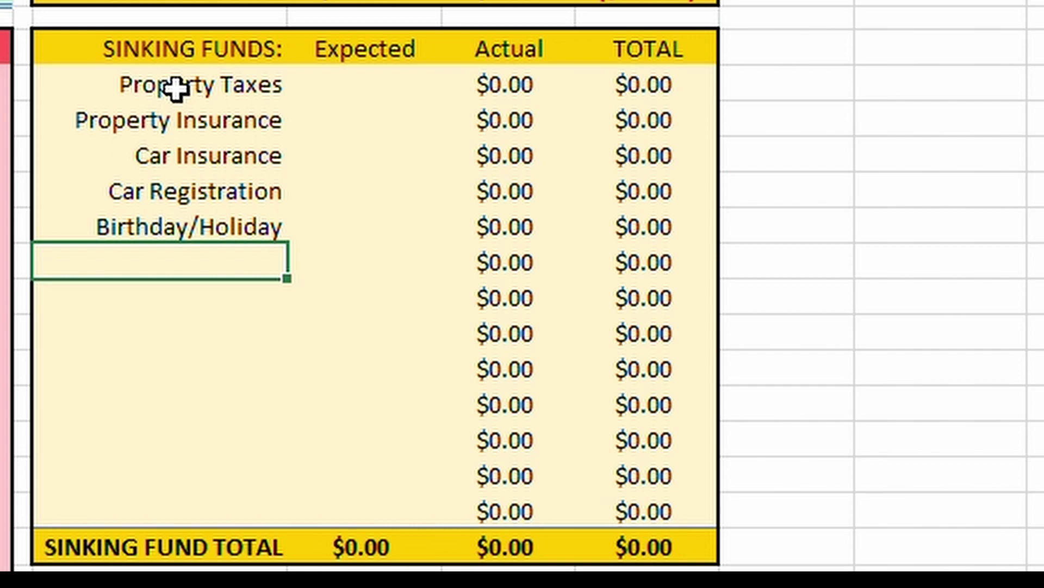
# - Add Home Improvement and Pet as sinking fund categories below Birthday/Holiday
pyautogui.write('Home Impro')
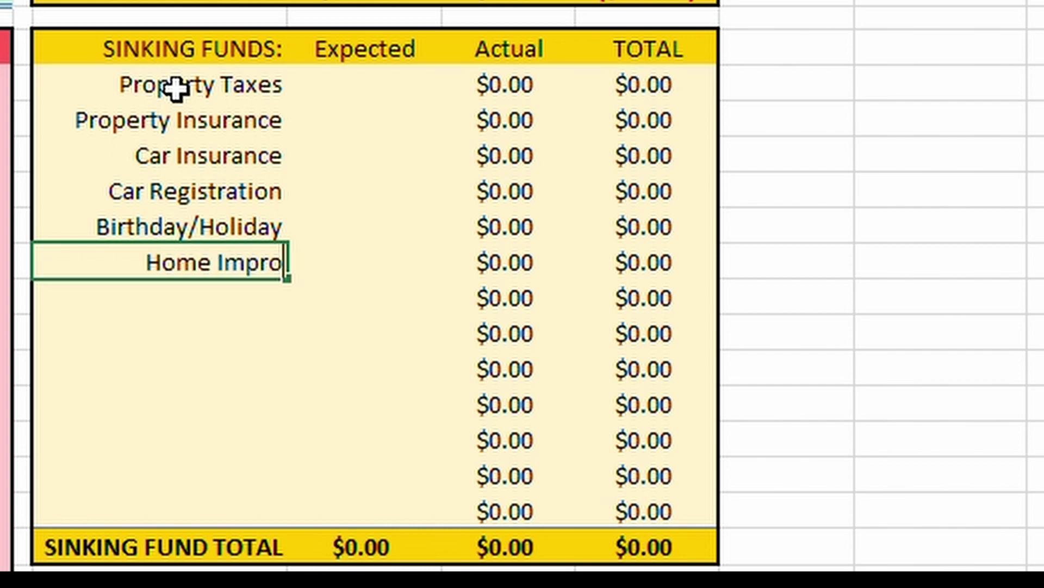
pyautogui.write('vement')
pyautogui.press('Return')
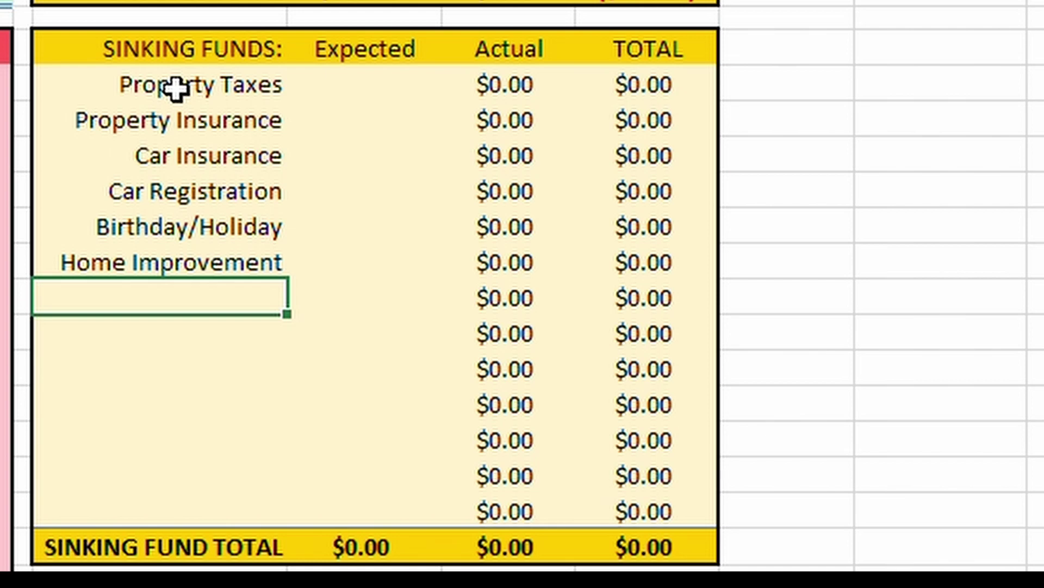
pyautogui.write('Pet')
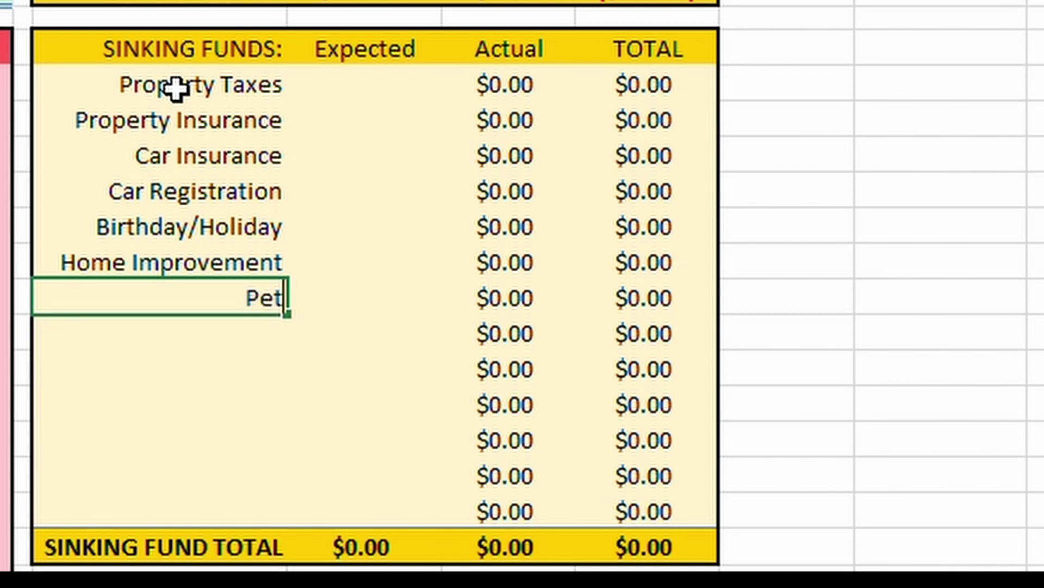
pyautogui.press('Return')
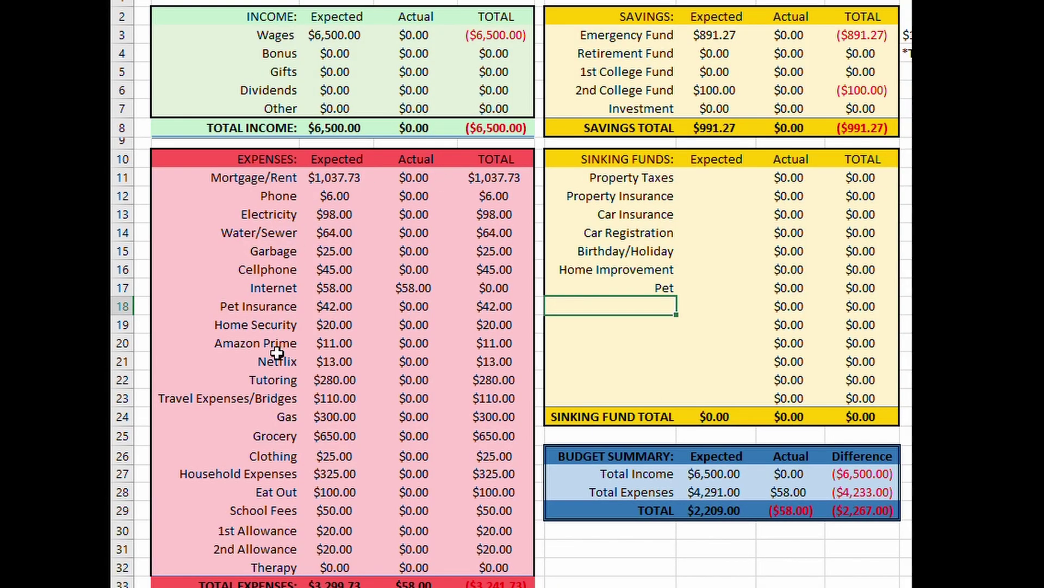
# - Compare the Pet Insurance amount in the Expenses table with the Pet row in Sinking Funds
pyautogui.click(320, 299)
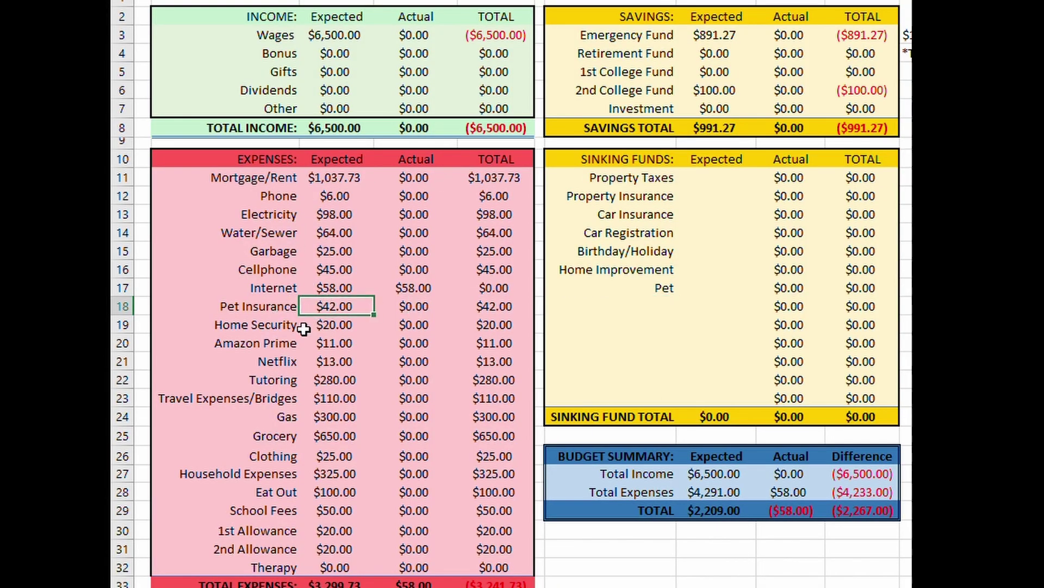
pyautogui.click(627, 294)
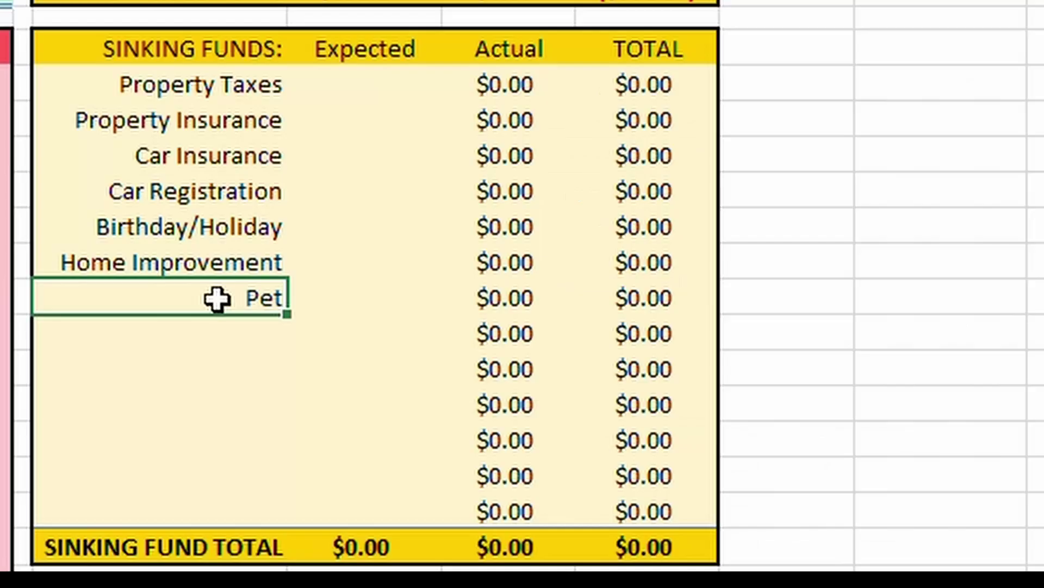
pyautogui.click(328, 293)
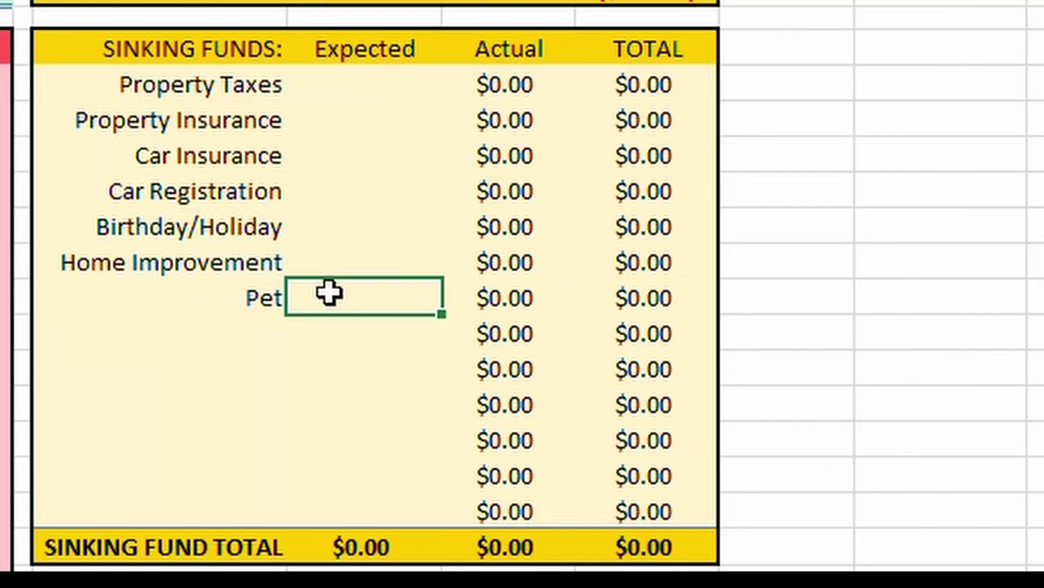
# - Add Car Maintenance as the sinking fund category below Pet
pyautogui.click(134, 347)
pyautogui.write('Car Maint')
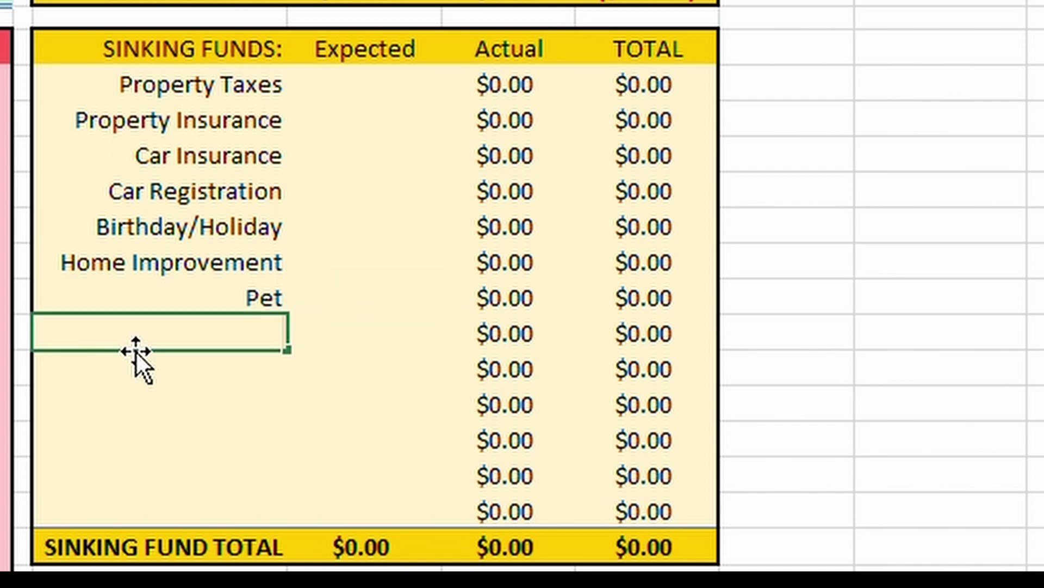
pyautogui.write('enance')
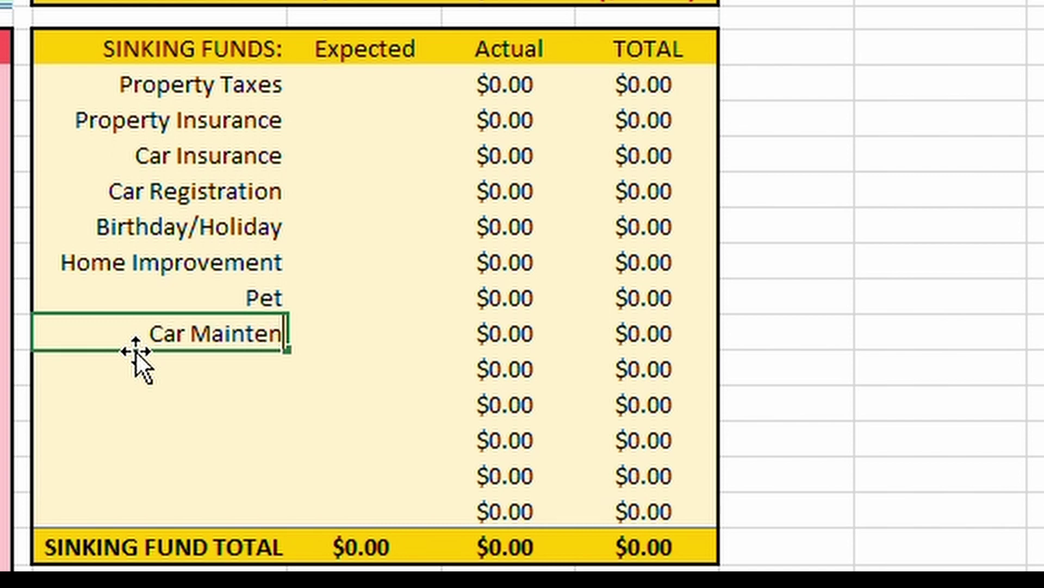
pyautogui.press('Tab')
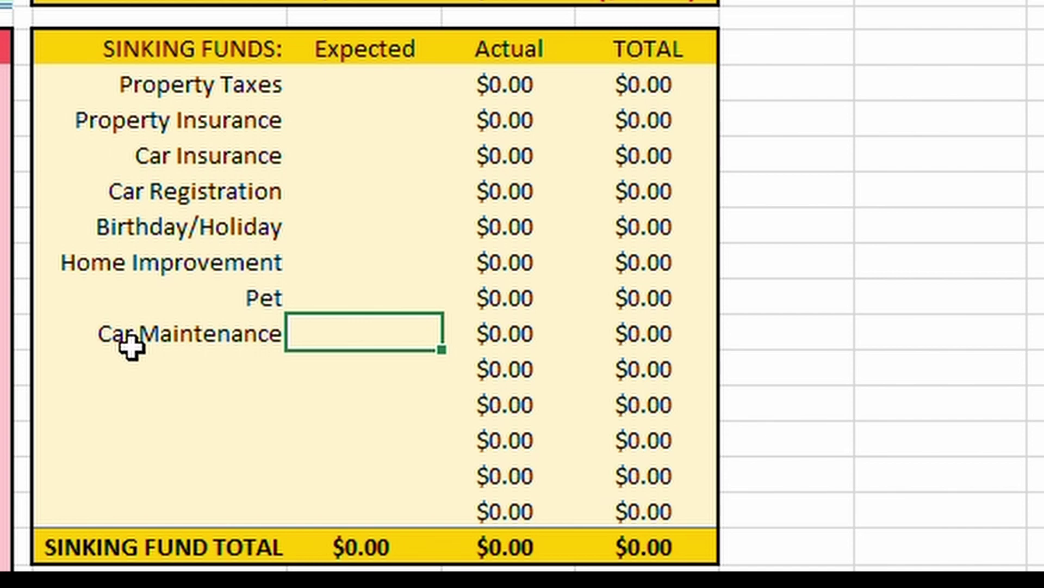
# - Enter Extracurricular #1 below Car Maintenance and fill it down one row to create Extracurricular #2
pyautogui.click(129, 375)
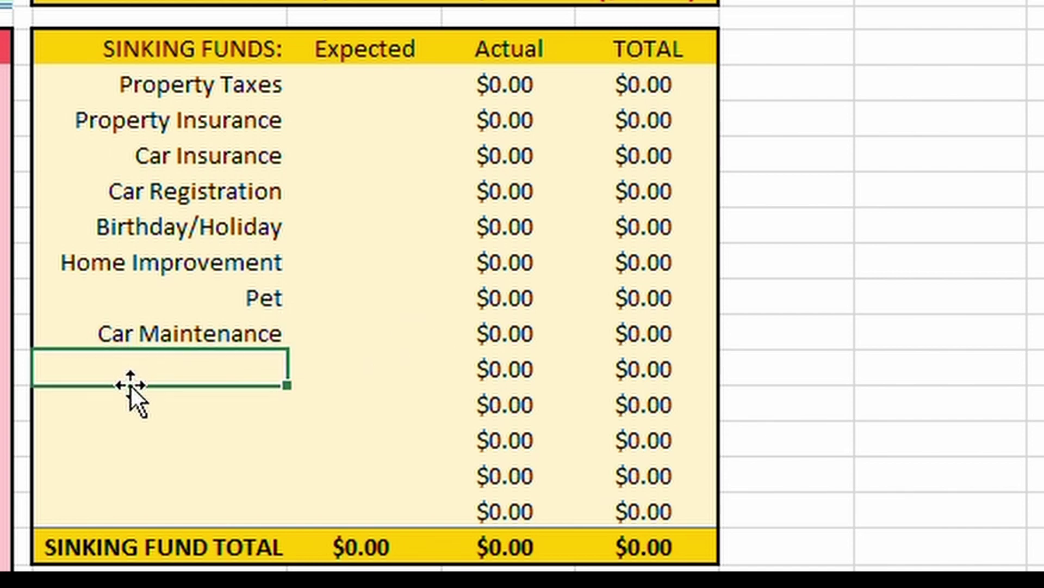
pyautogui.click(151, 326)
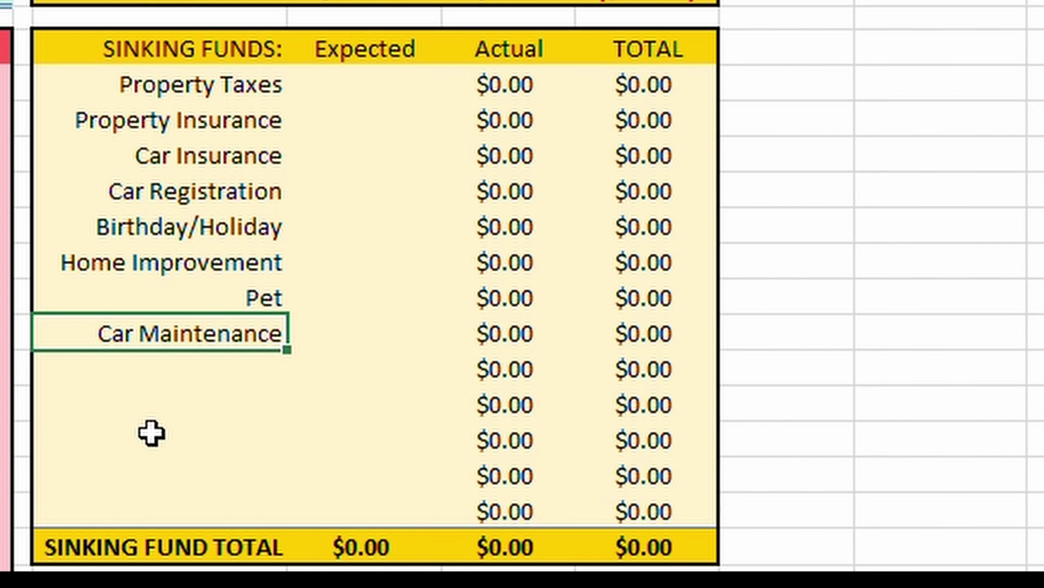
pyautogui.press('Down')
pyautogui.write('Extra')
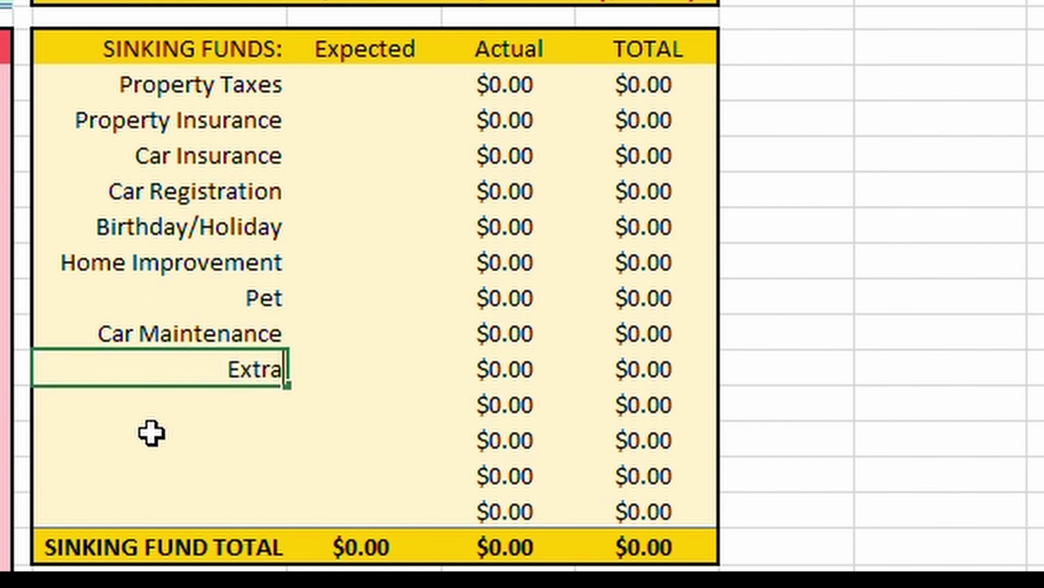
pyautogui.write('curricular')
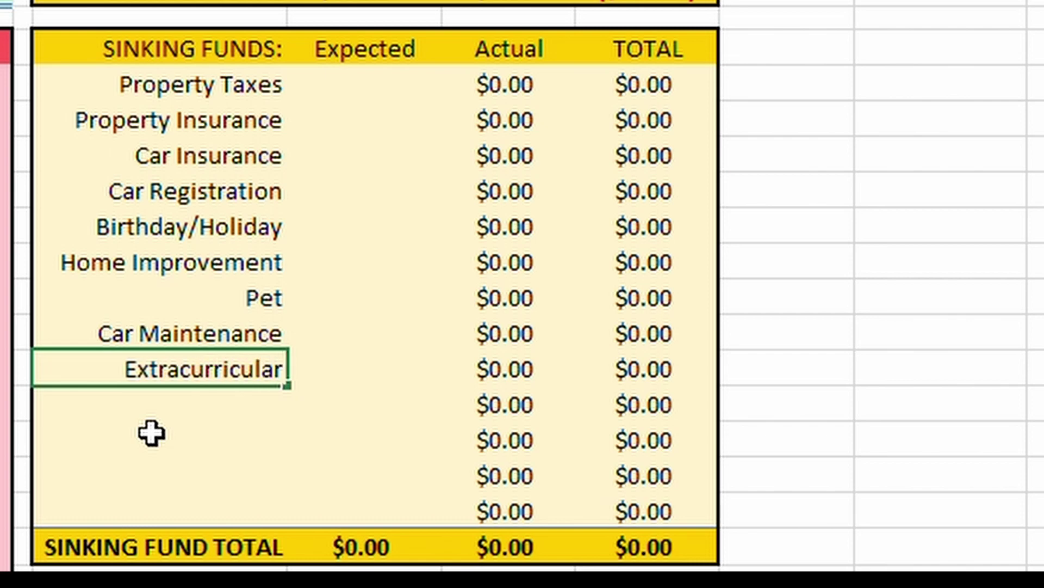
pyautogui.write(' #1')
pyautogui.press('Return')
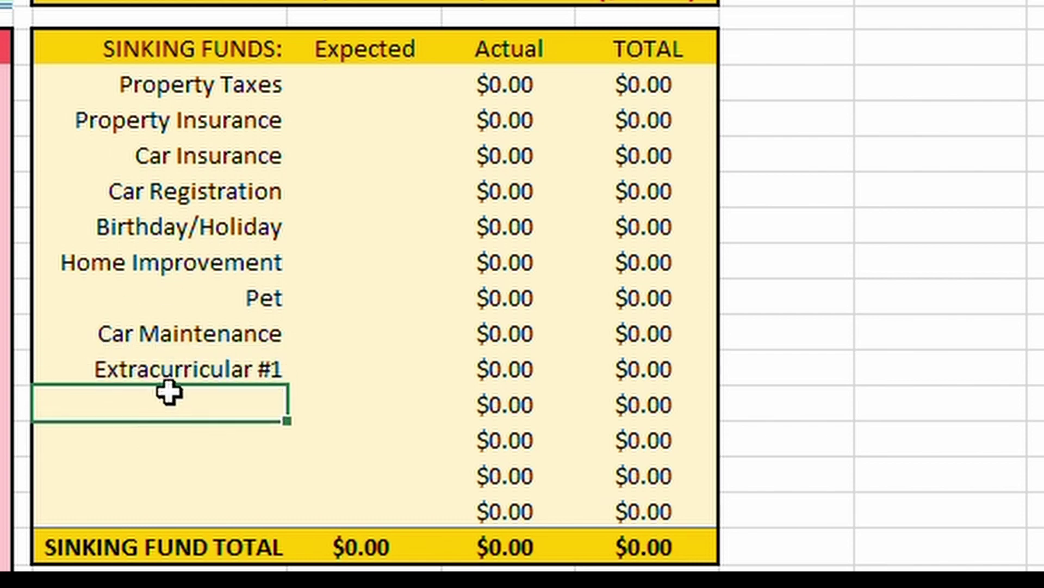
pyautogui.click(191, 375)
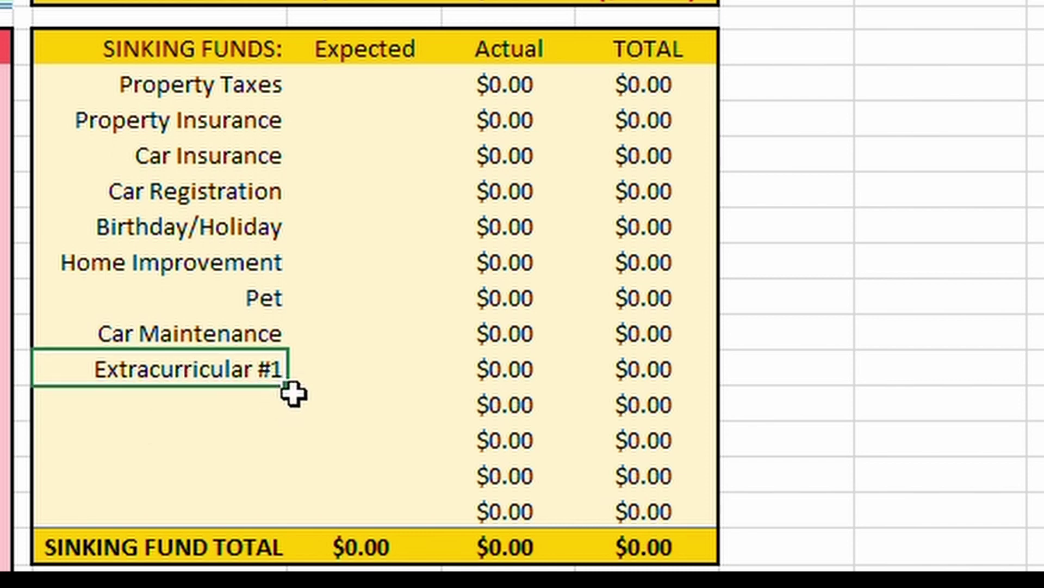
pyautogui.moveTo(288, 385); pyautogui.dragTo(286, 427)
# - Add Vacation as the sinking fund category below Extracurricular #2
pyautogui.click(190, 439)
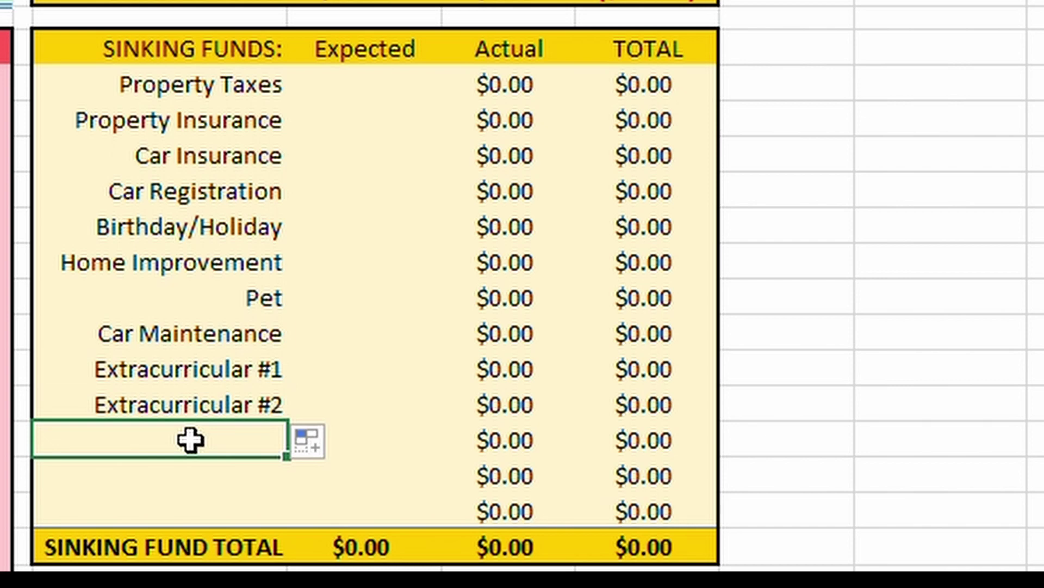
pyautogui.write('Vacation HOU')
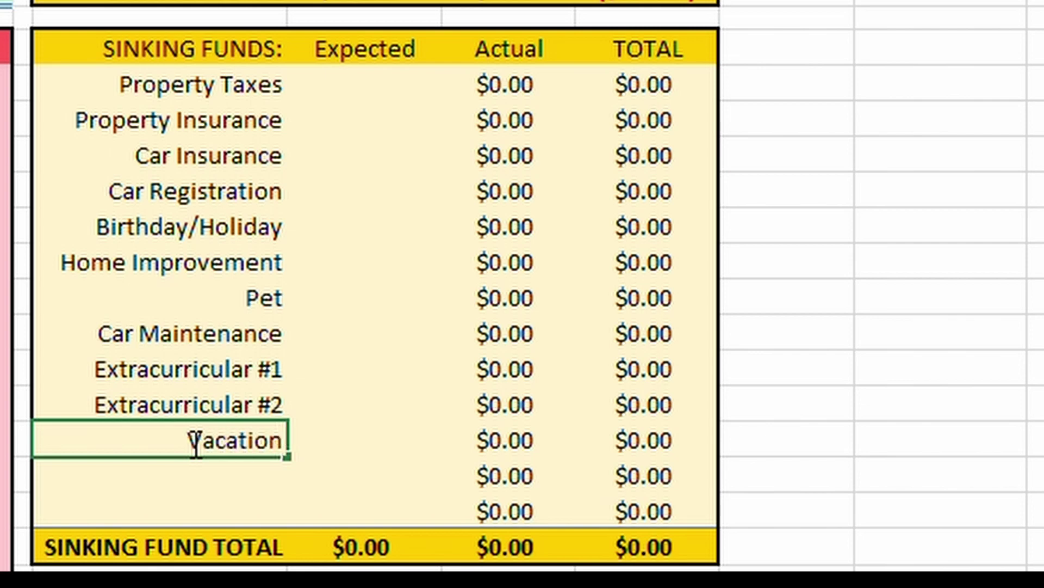
pyautogui.press('BackSpace')
pyautogui.press('BackSpace')
pyautogui.press('BackSpace')
pyautogui.press('BackSpace')
pyautogui.press('Return')
# - Add Vacation HOUSE as the sinking fund category below Vacation
pyautogui.write('Vac')
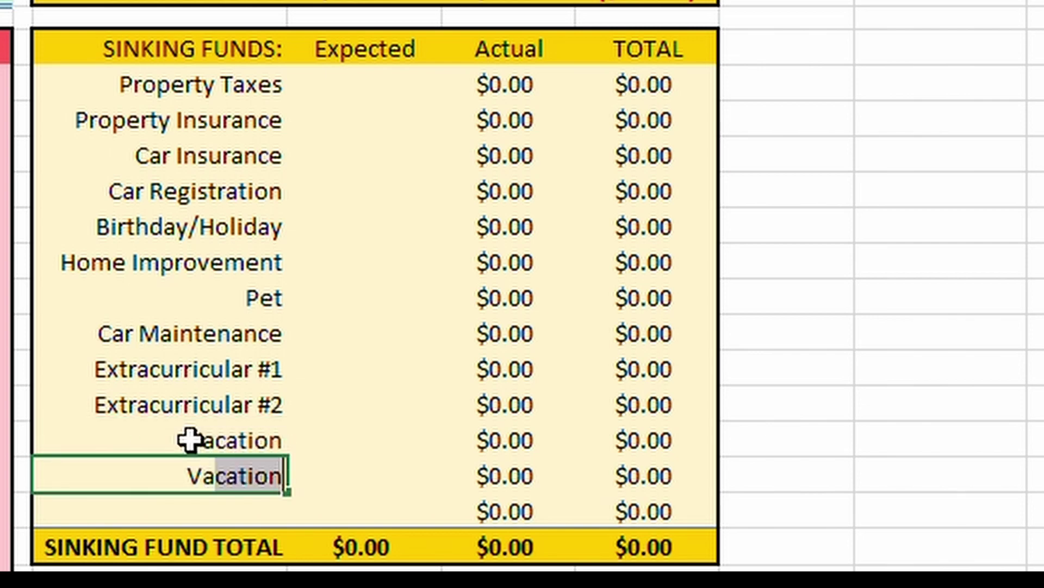
pyautogui.write('ation HOU')
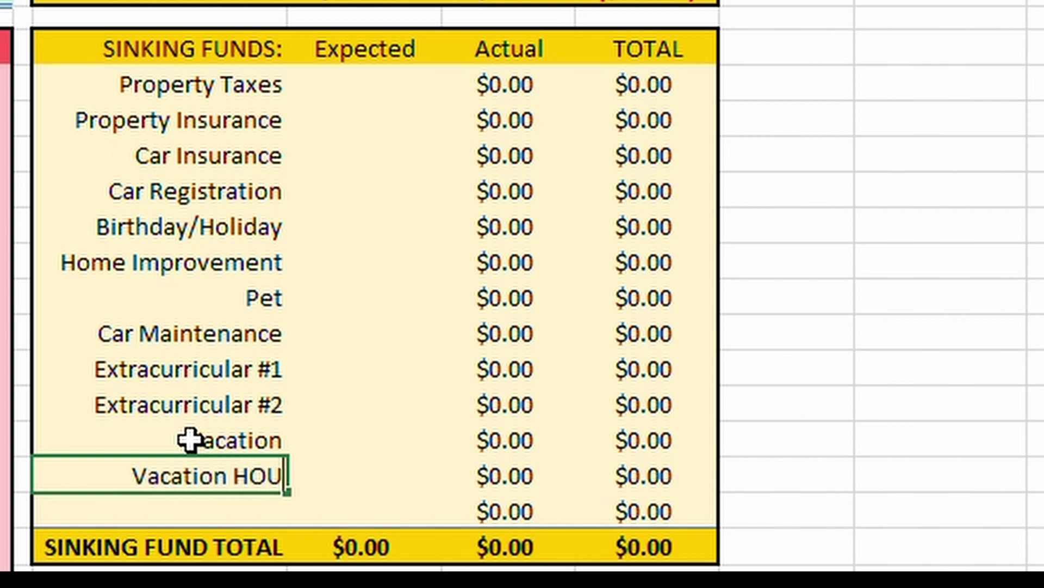
pyautogui.write('SE')
pyautogui.press('Return')
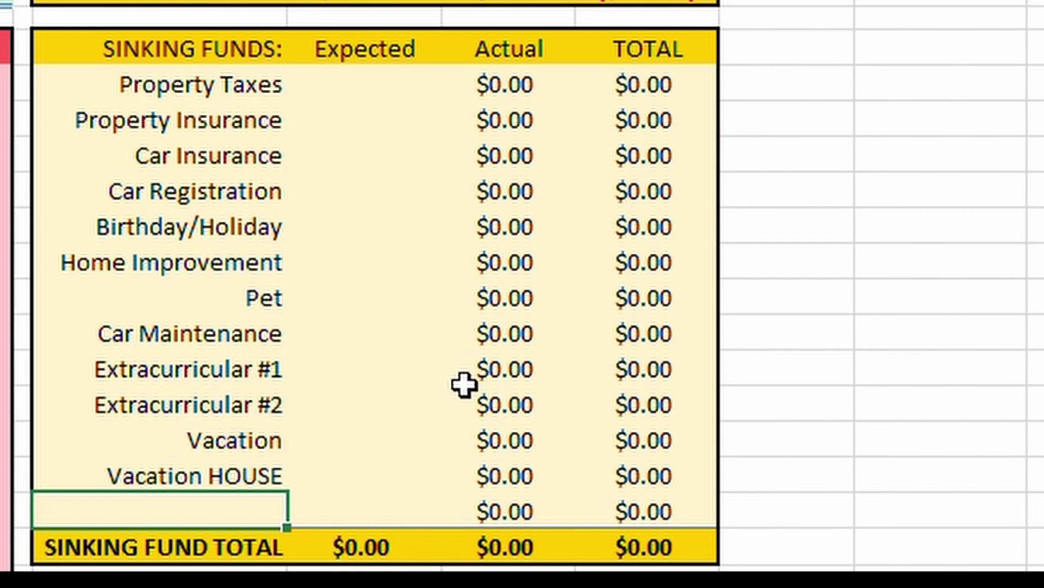
# - Try Glasses as the sinking fund category in the last empty row
pyautogui.write('Glasses')
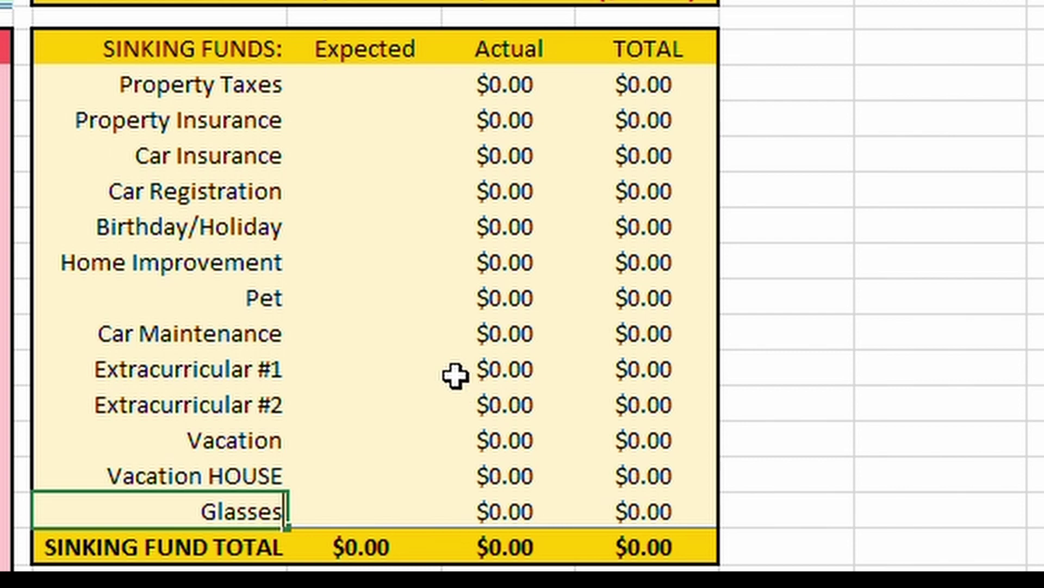
pyautogui.press('Escape')
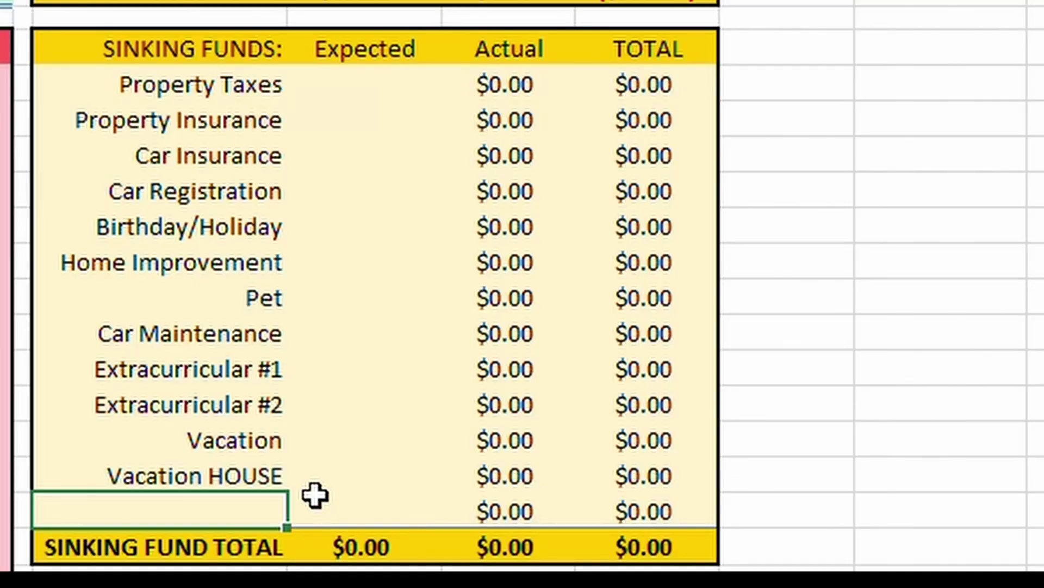
# - Enter 660 as the Expected amount for Property Taxes
pyautogui.click(409, 77)
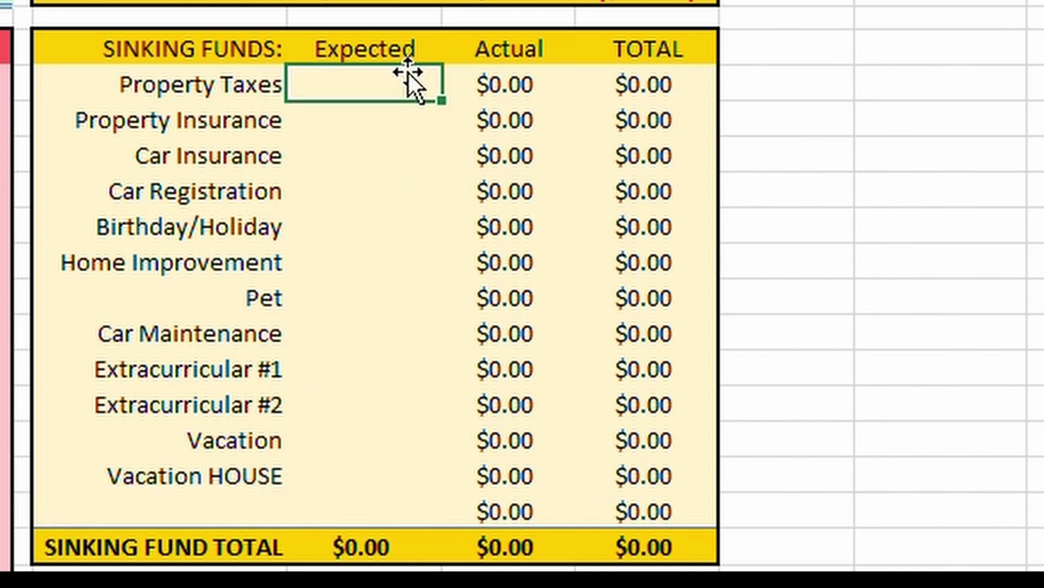
pyautogui.write('660')
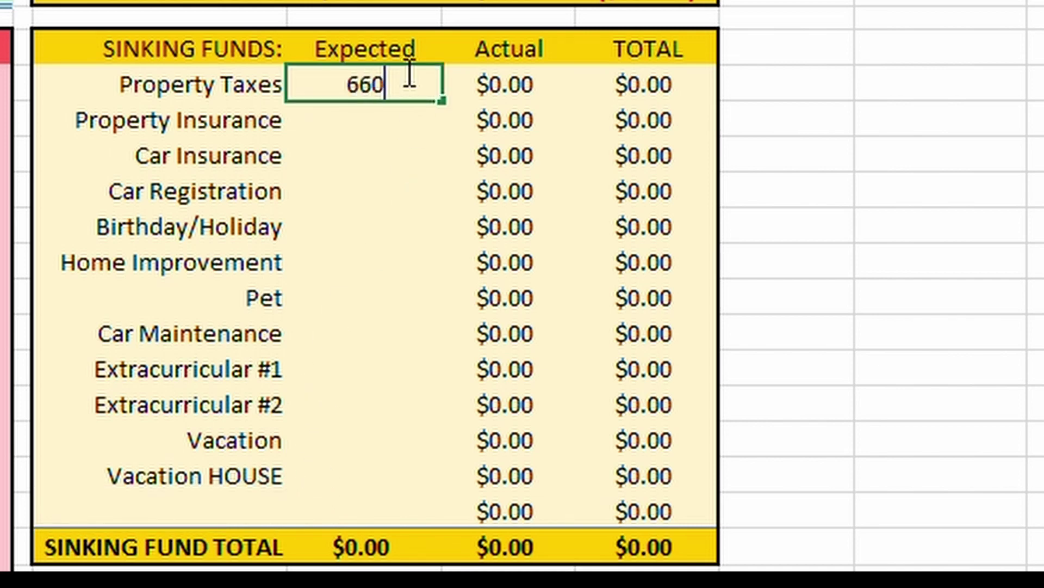
pyautogui.press('Return')
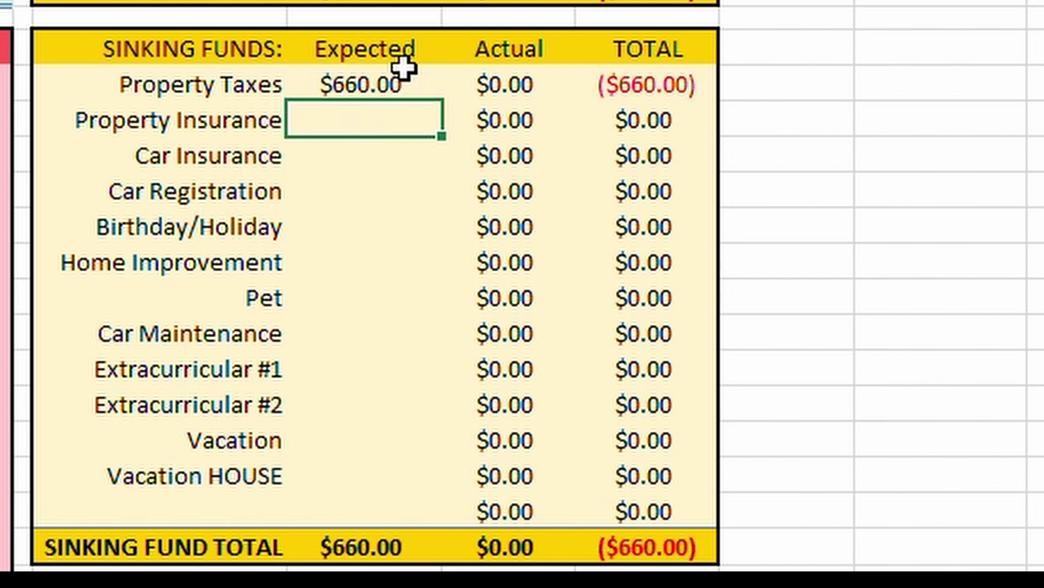
pyautogui.click(769, 109)
pyautogui.click(763, 77)
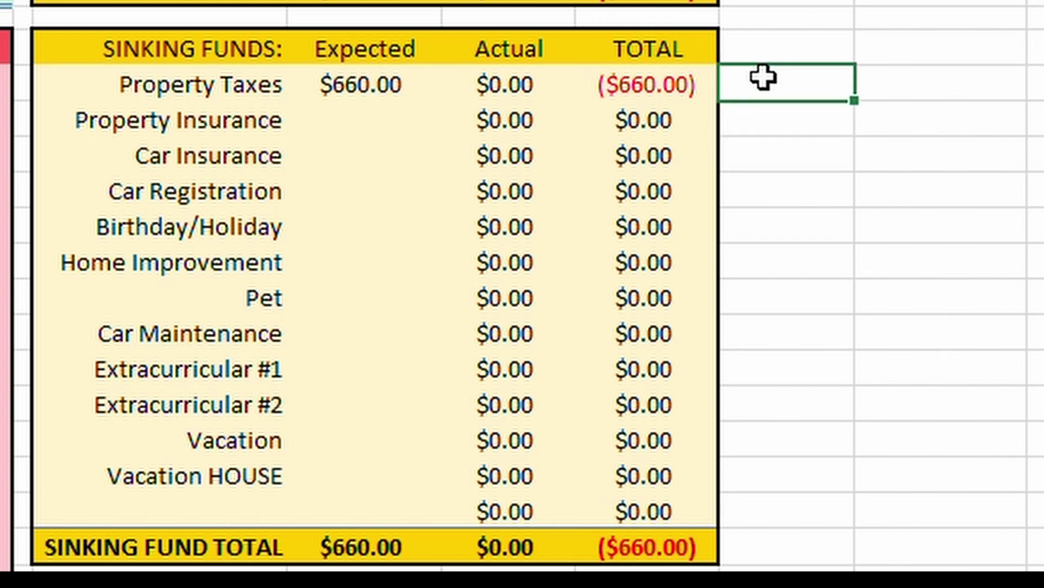
pyautogui.write('=')
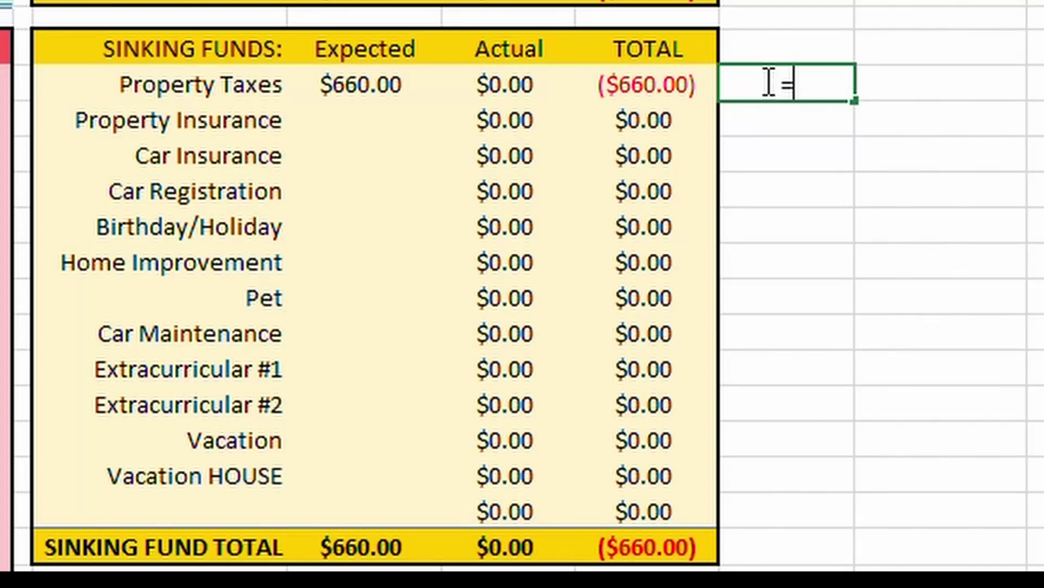
pyautogui.press('Escape')
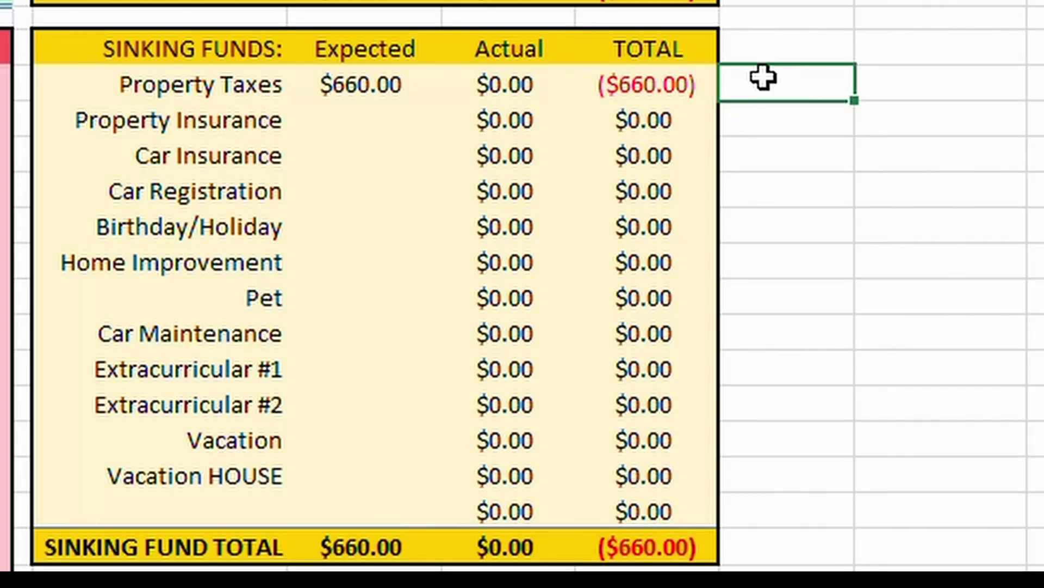
# - Enter 84 as the Expected amount for Property Insurance
pyautogui.click(403, 120)
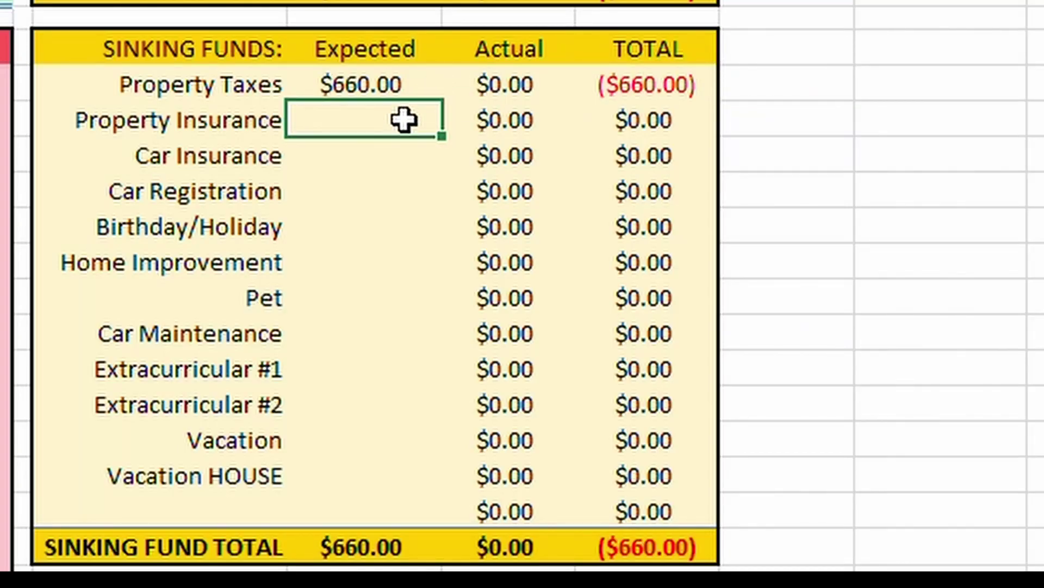
pyautogui.write('84')
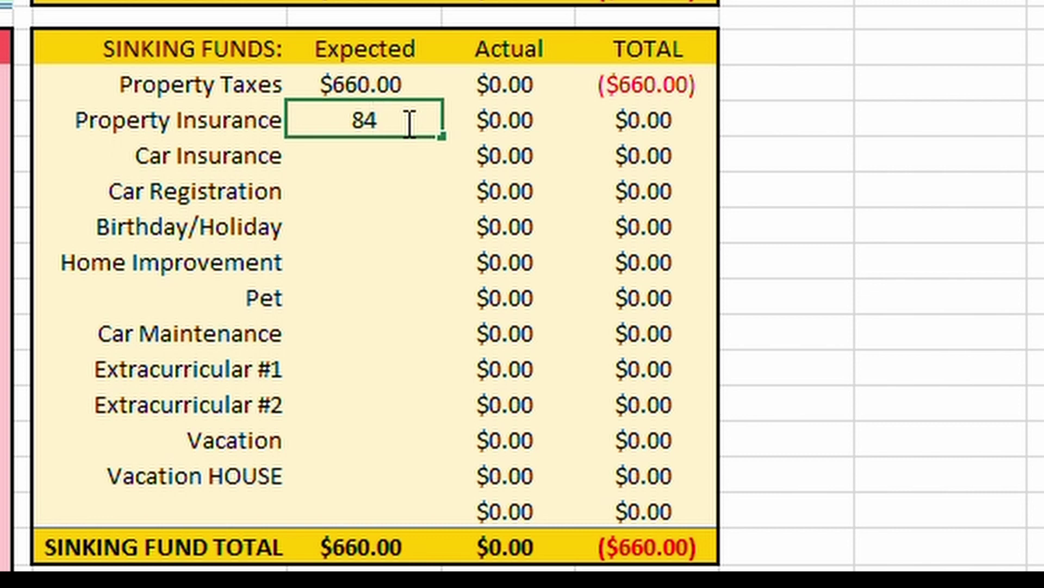
pyautogui.press('Return')
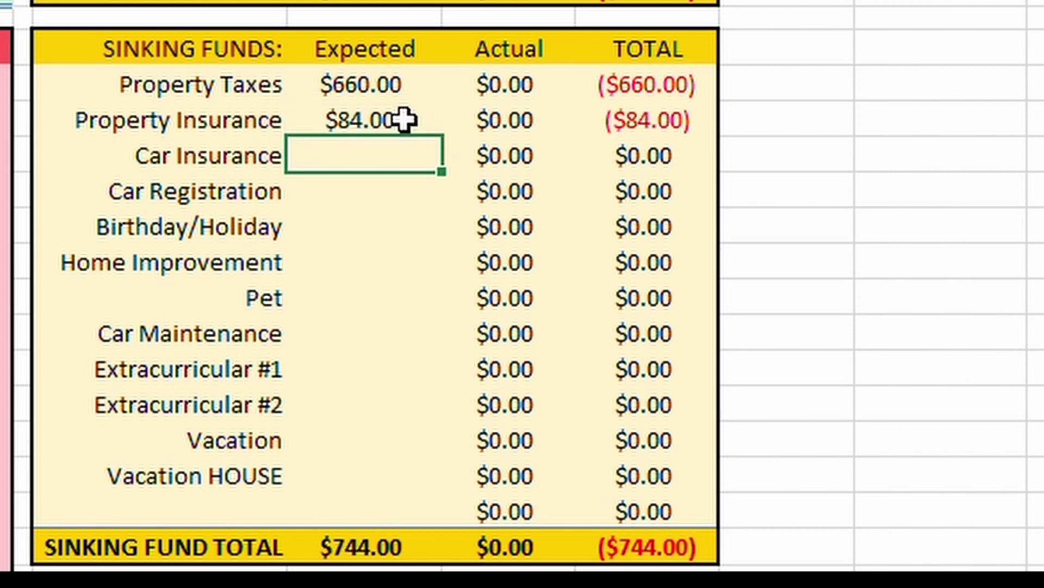
# - Calculate the yearly car insurance cost in the Car Insurance Expected cell with the formula =800*2
pyautogui.write('=800*2')
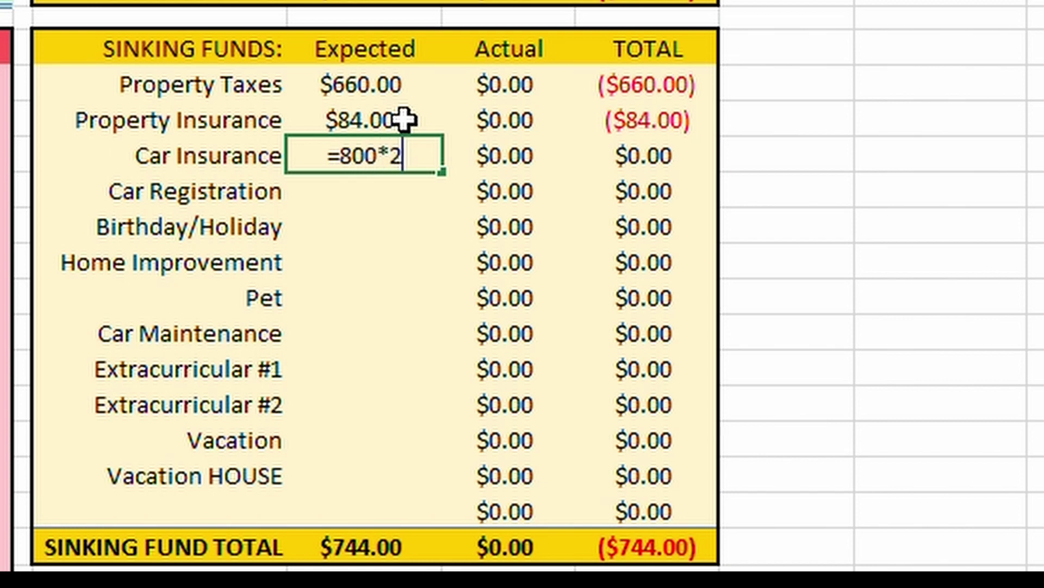
pyautogui.press('Return')
pyautogui.press('Up')
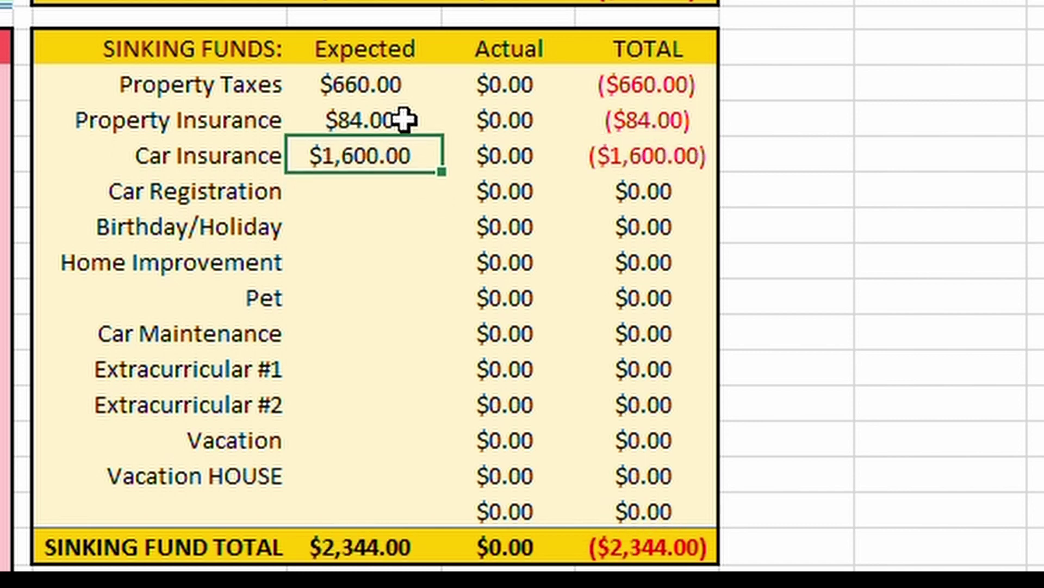
# - Replace the Car Insurance Expected formula with =1600/12 and enter 35 as the Expected amount for Car Registration
pyautogui.press('F2')
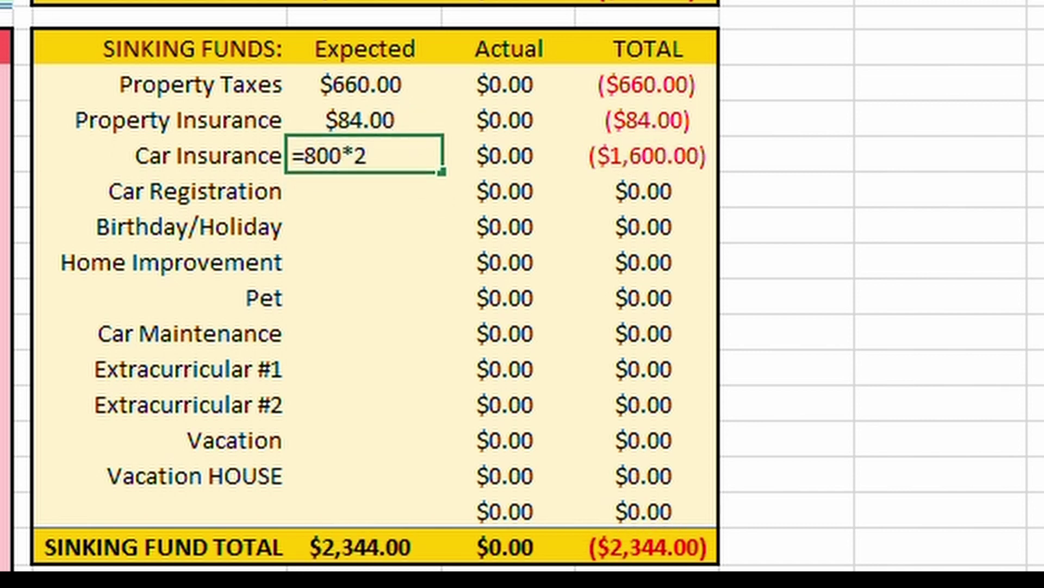
pyautogui.press('BackSpace')
pyautogui.press('BackSpace')
pyautogui.press('BackSpace')
pyautogui.press('BackSpace')
pyautogui.press('BackSpace')
pyautogui.write('1600/12')
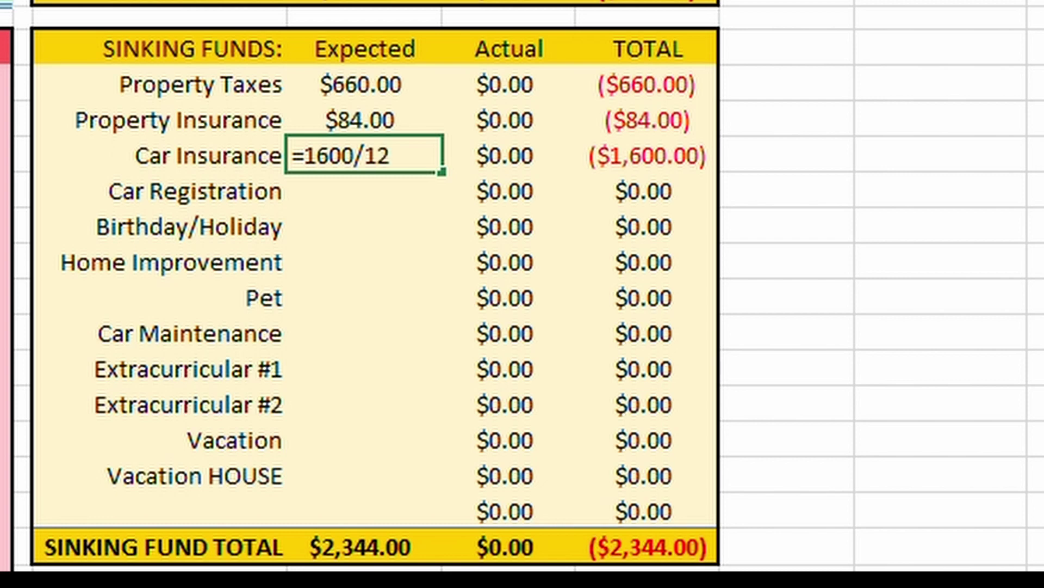
pyautogui.press('Return')
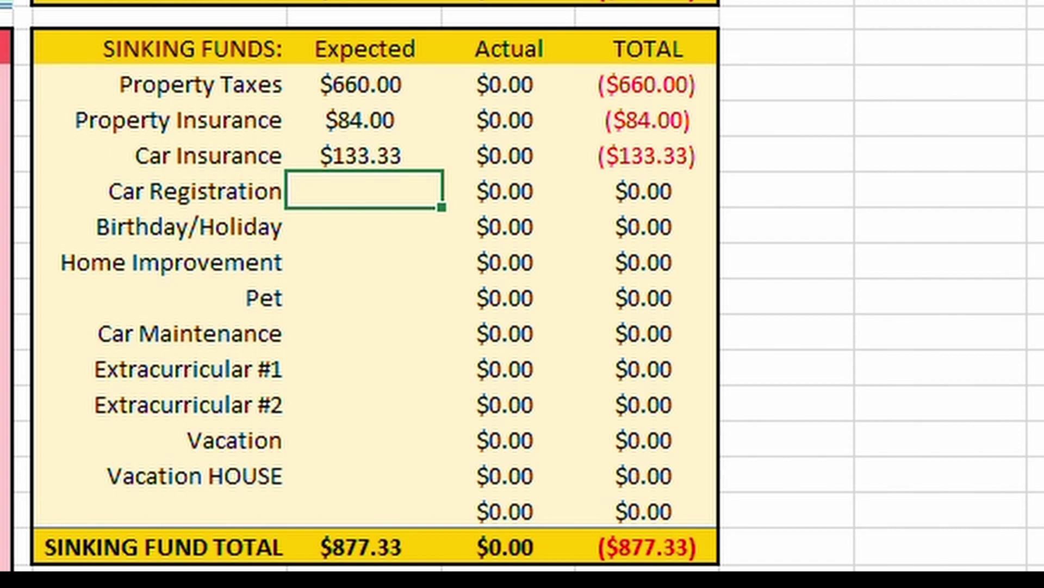
pyautogui.write('35')
pyautogui.press('Return')
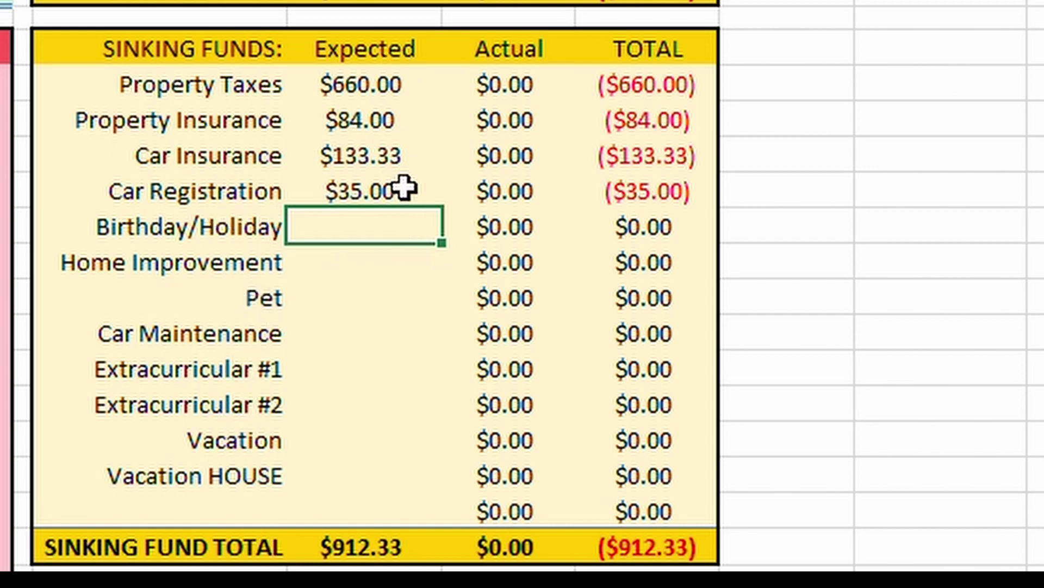
# - Examine the rows from Property Taxes to Car Registration, and separately the rows from Birthday/Holiday to Vacation HOUSE
pyautogui.moveTo(263, 87); pyautogui.dragTo(620, 182)
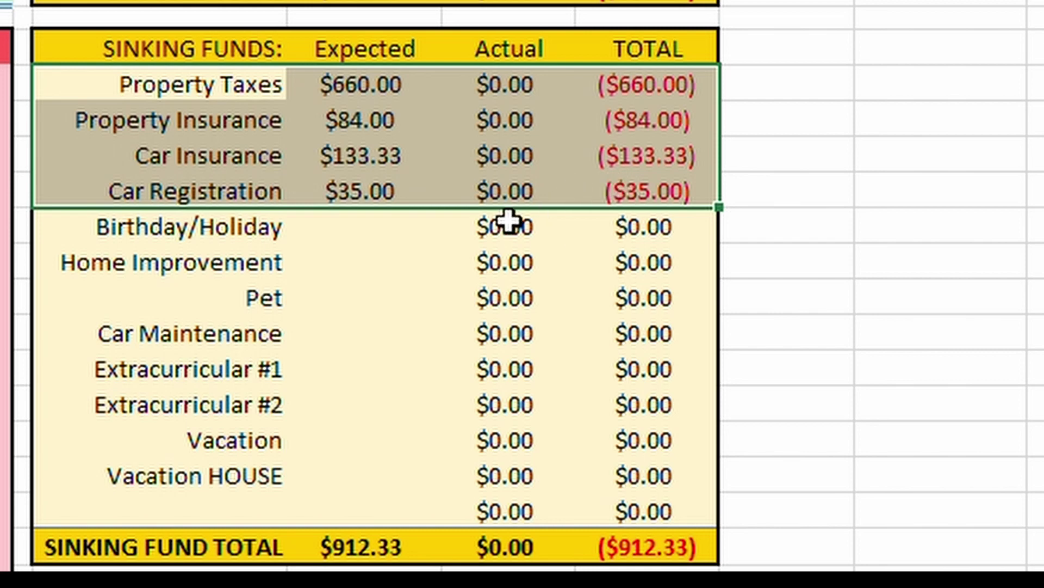
pyautogui.click(366, 227)
pyautogui.moveTo(218, 223); pyautogui.dragTo(618, 478)
pyautogui.click(372, 277)
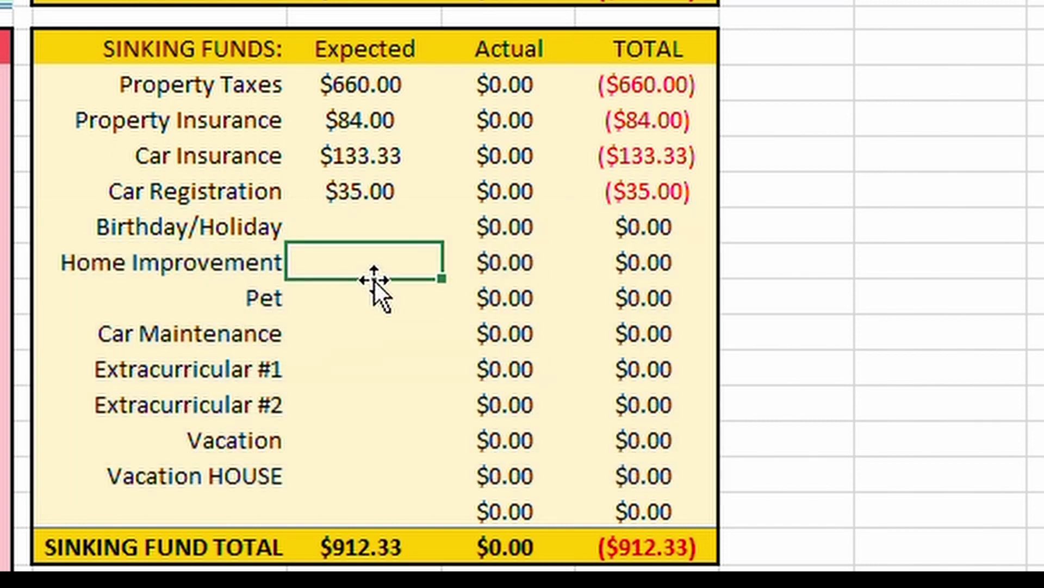
pyautogui.click(368, 329)
pyautogui.click(371, 291)
pyautogui.moveTo(217, 231); pyautogui.dragTo(573, 476)
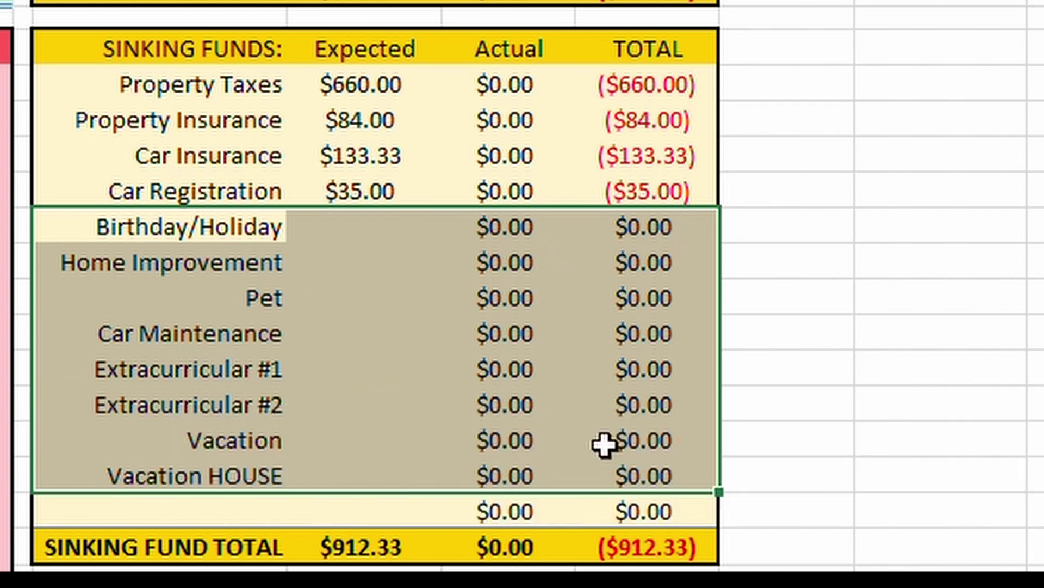
pyautogui.click(373, 289)
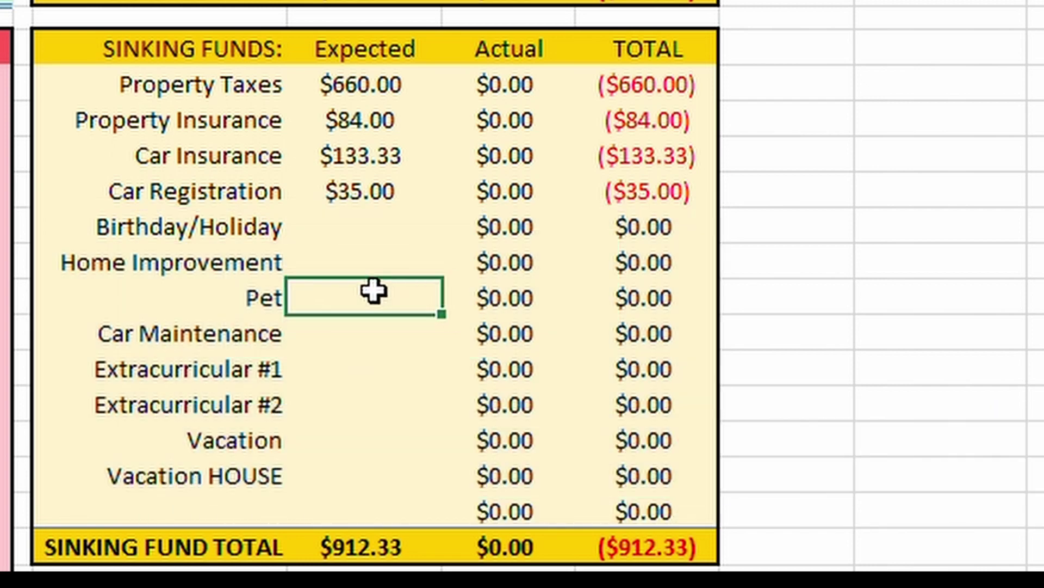
pyautogui.click(364, 216)
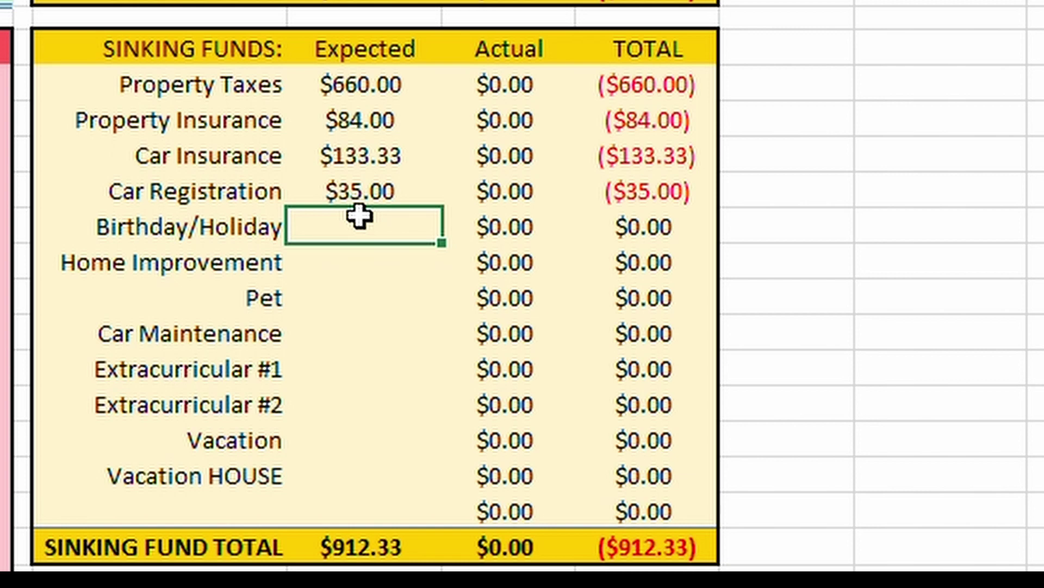
pyautogui.click(266, 224)
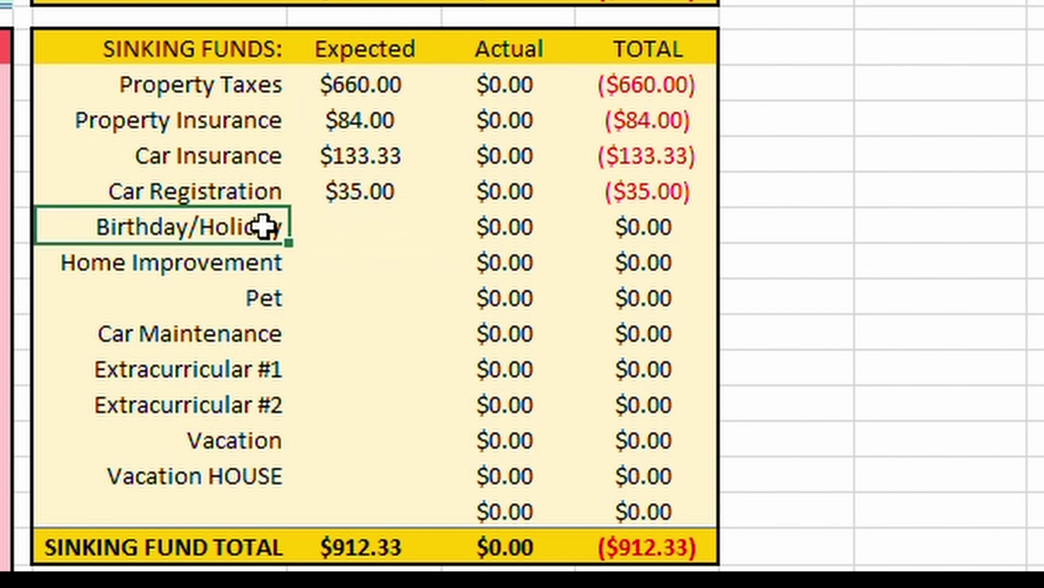
# - Enter Expected amounts of 200 for Birthday/Holiday and 100 for Home Improvement
pyautogui.click(320, 235)
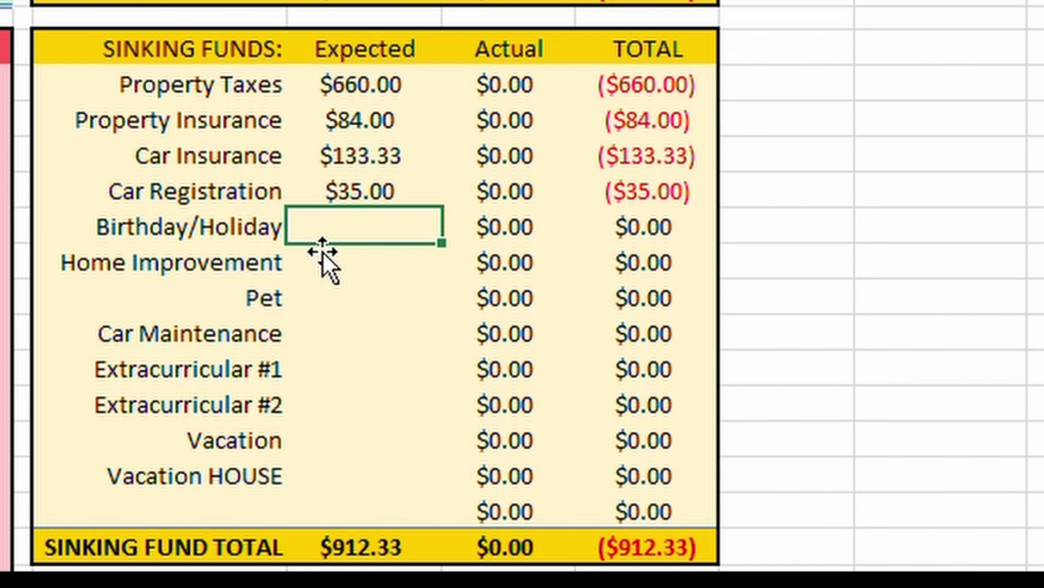
pyautogui.write('200')
pyautogui.press('Return')
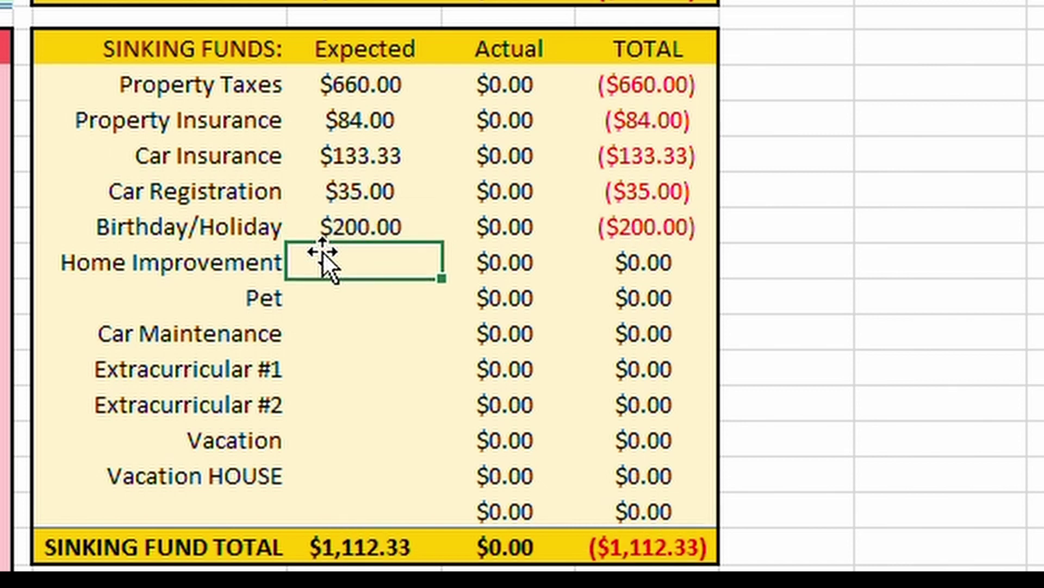
pyautogui.write('100')
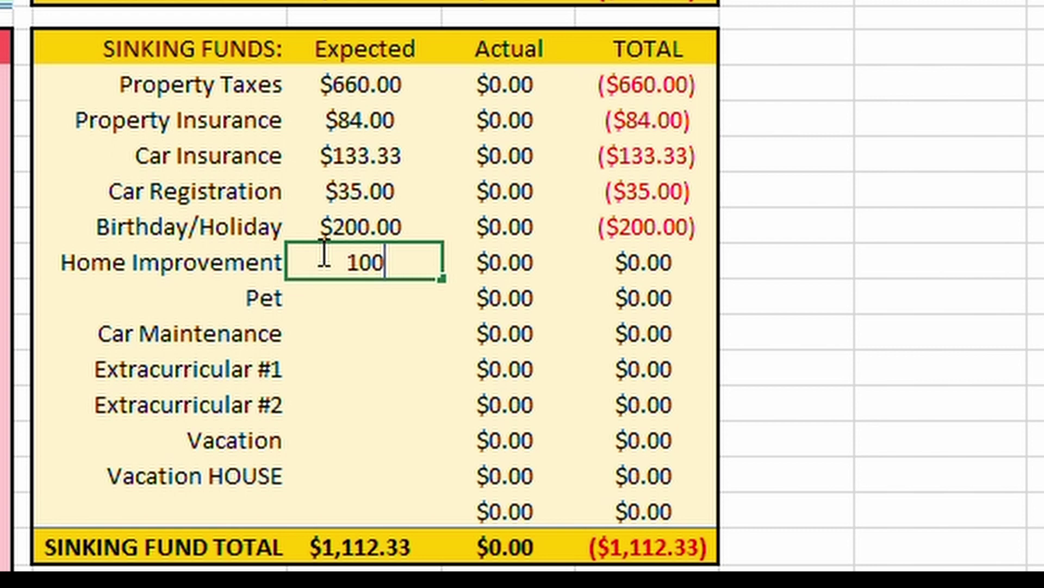
pyautogui.press('Return')
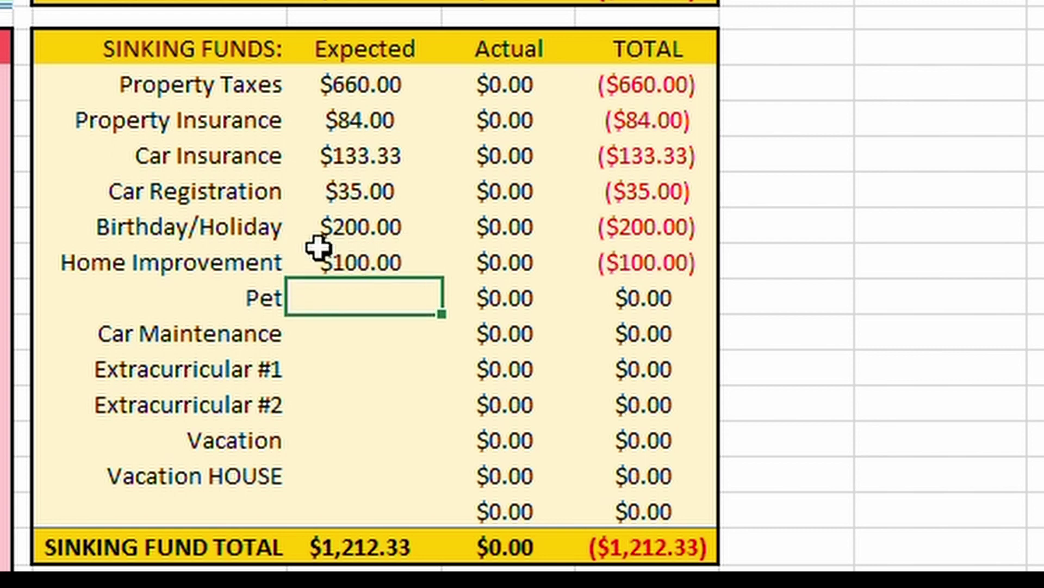
# - Enter 150 as the Expected amount for both Pet and Car Maintenance
pyautogui.write('150')
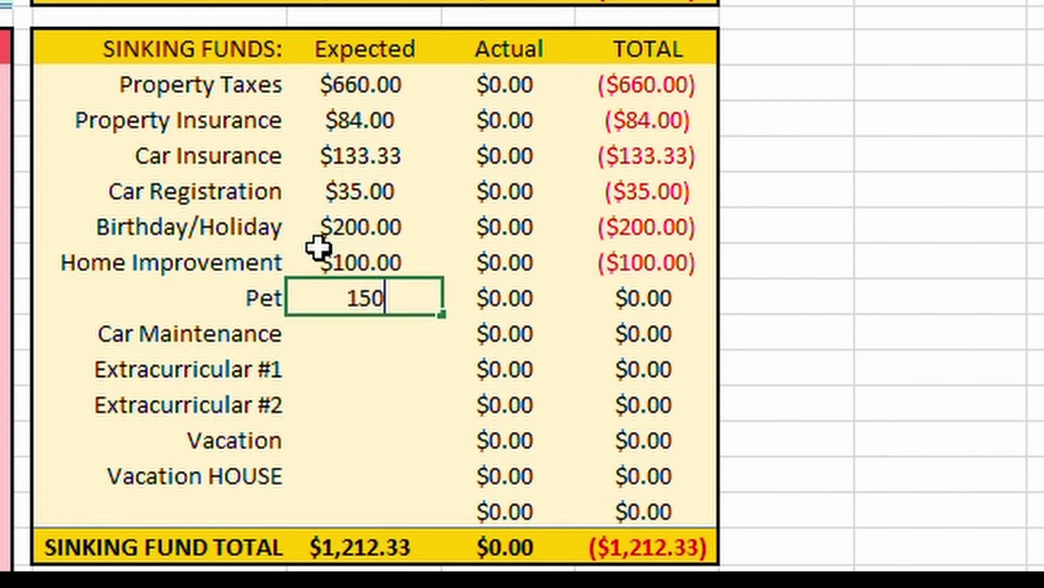
pyautogui.press('Return')
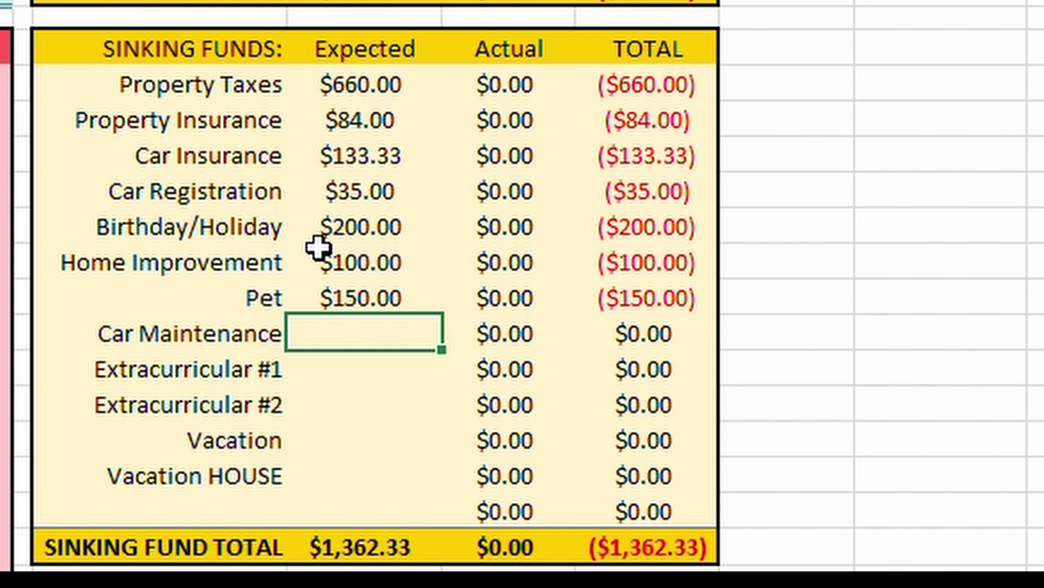
pyautogui.write('150')
pyautogui.press('Return')
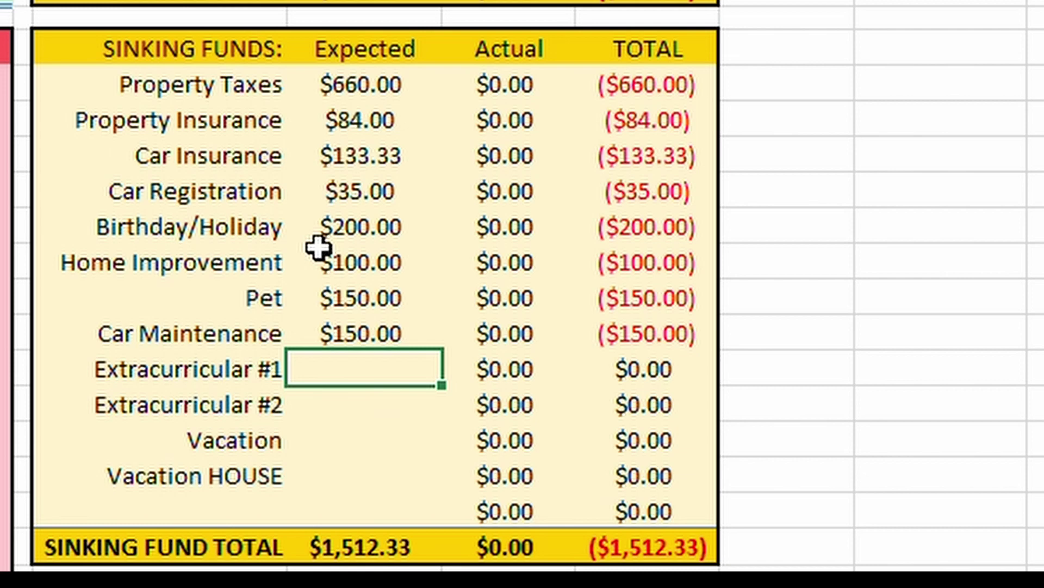
# - Enter Expected amounts of 50 each for Extracurricular #1 and Extracurricular #2, and 200 for Vacation
pyautogui.write('50')
pyautogui.press('Return')
pyautogui.write('50')
pyautogui.press('Return')
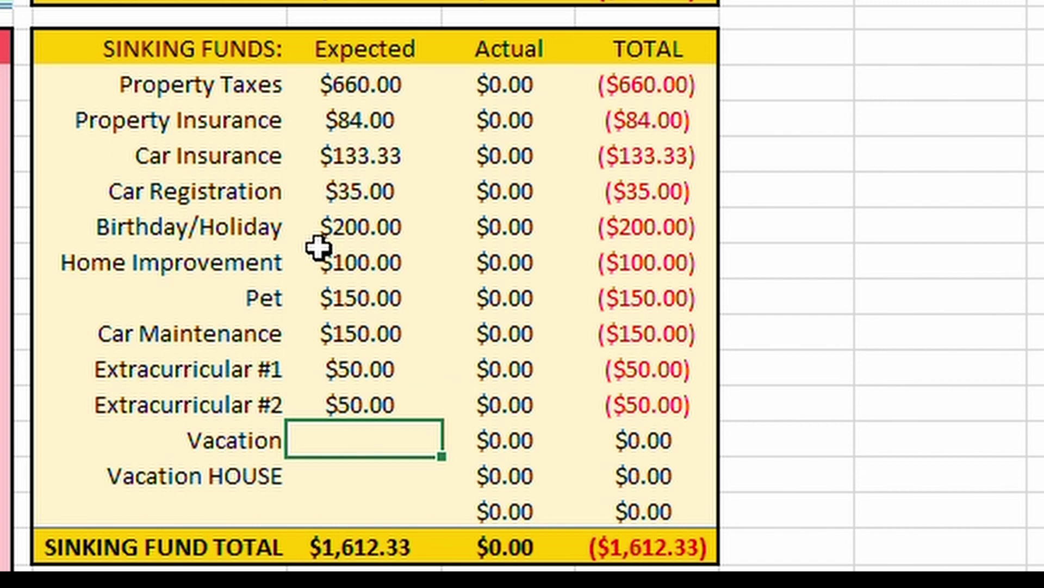
pyautogui.write('200')
pyautogui.press('Return')
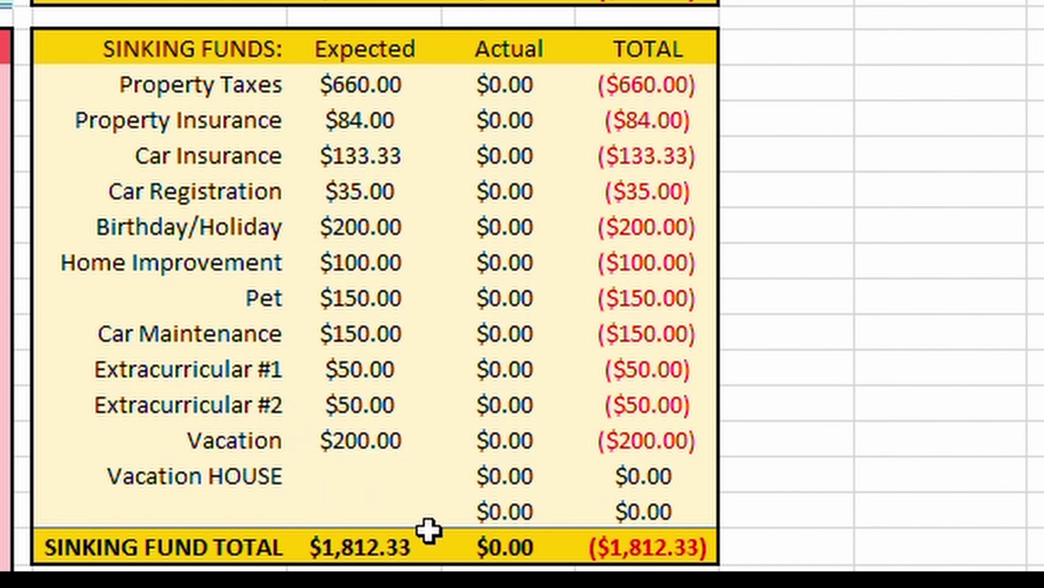
# - Set the Expected amount for Car Insurance in the Sinking Funds table to 150
pyautogui.click(405, 469)
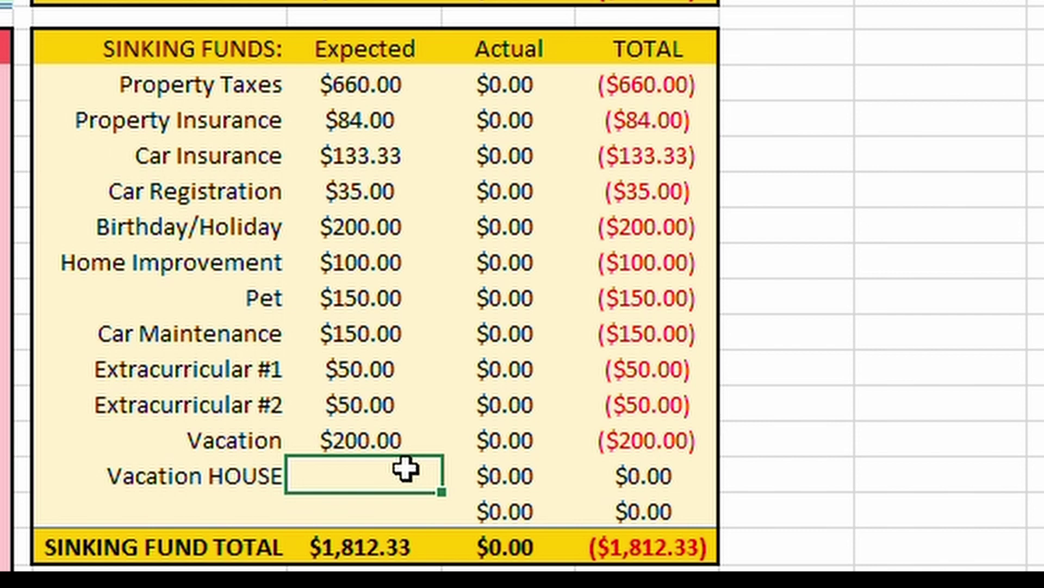
pyautogui.click(375, 155)
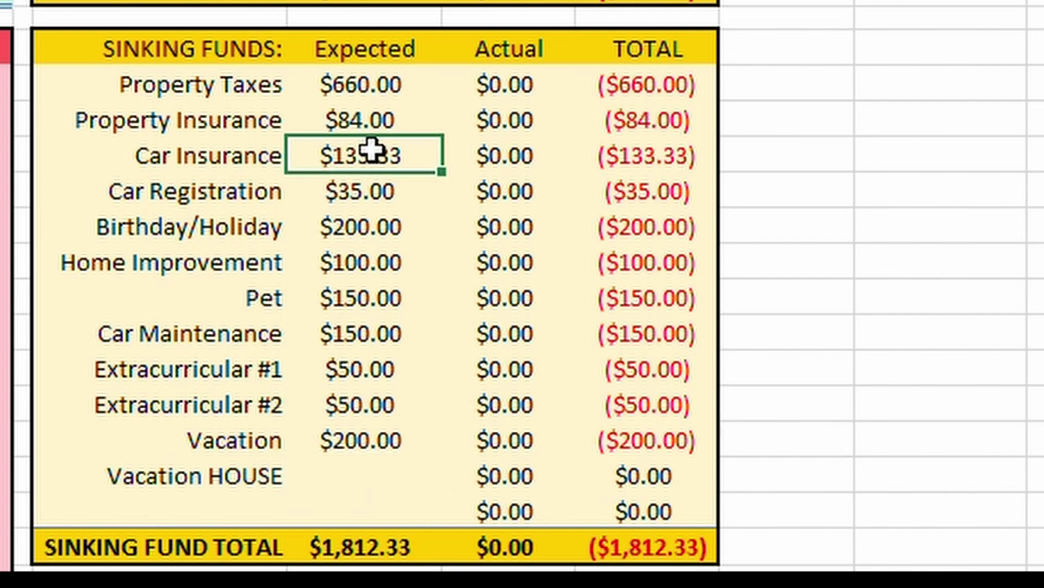
pyautogui.doubleClick(379, 155)
pyautogui.press('Return')
pyautogui.click(346, 130)
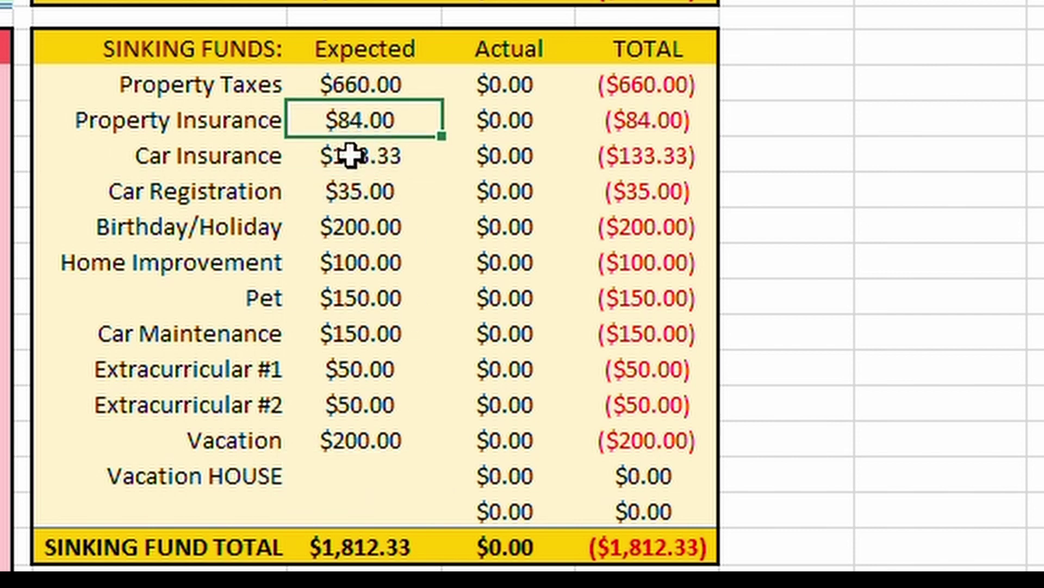
pyautogui.click(350, 156)
pyautogui.write('150')
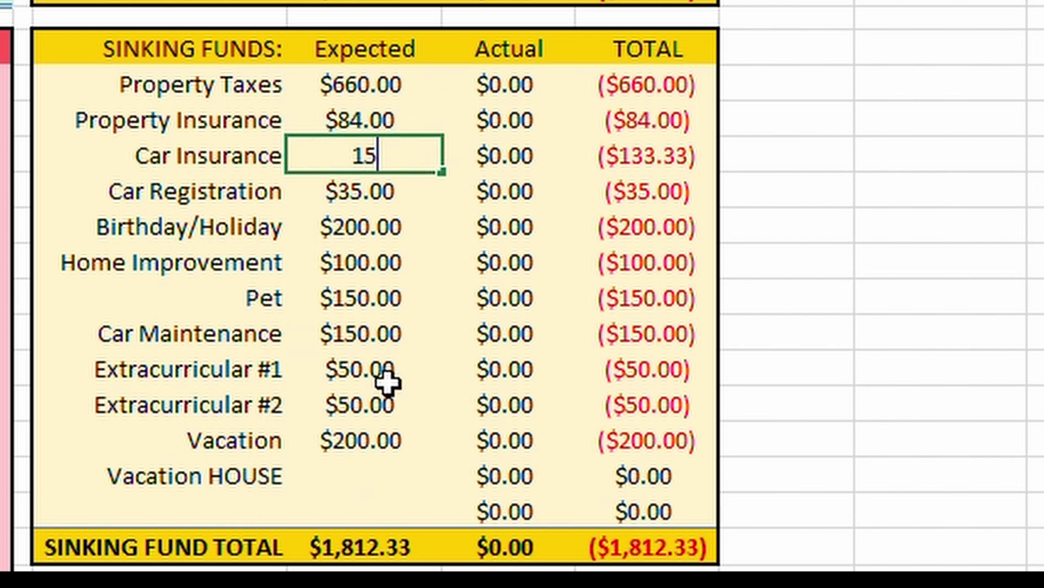
pyautogui.press('Return')
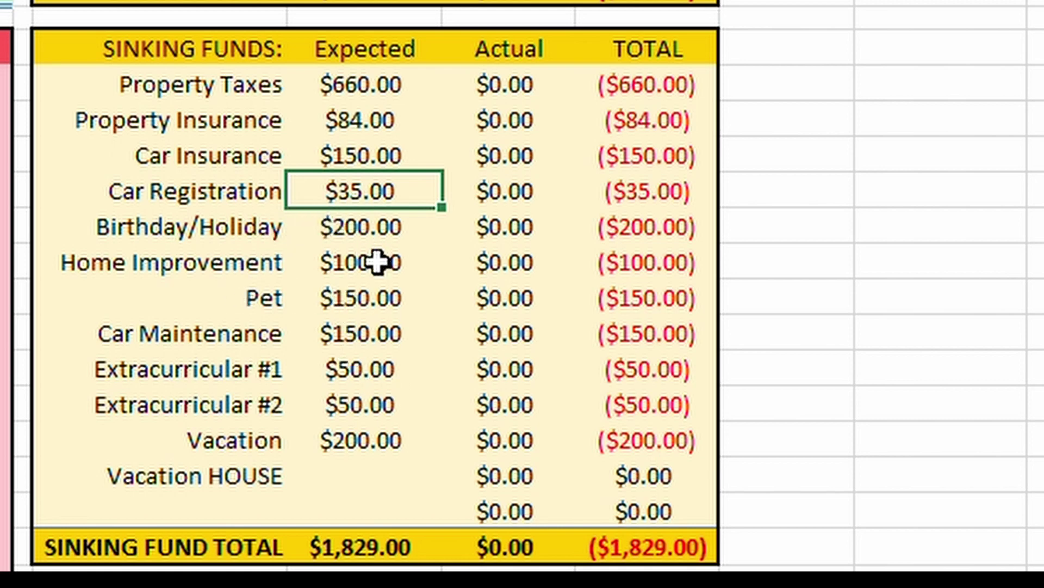
# - Set the Expected amounts for Home Improvement to 150 and Vacation HOUSE to 330
pyautogui.click(395, 277)
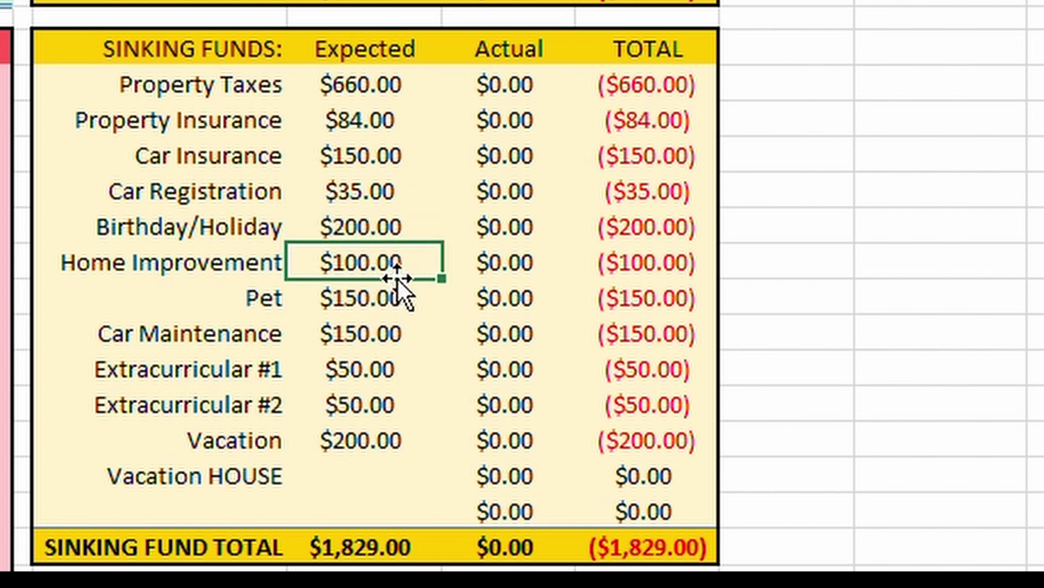
pyautogui.write('150')
pyautogui.press('Return')
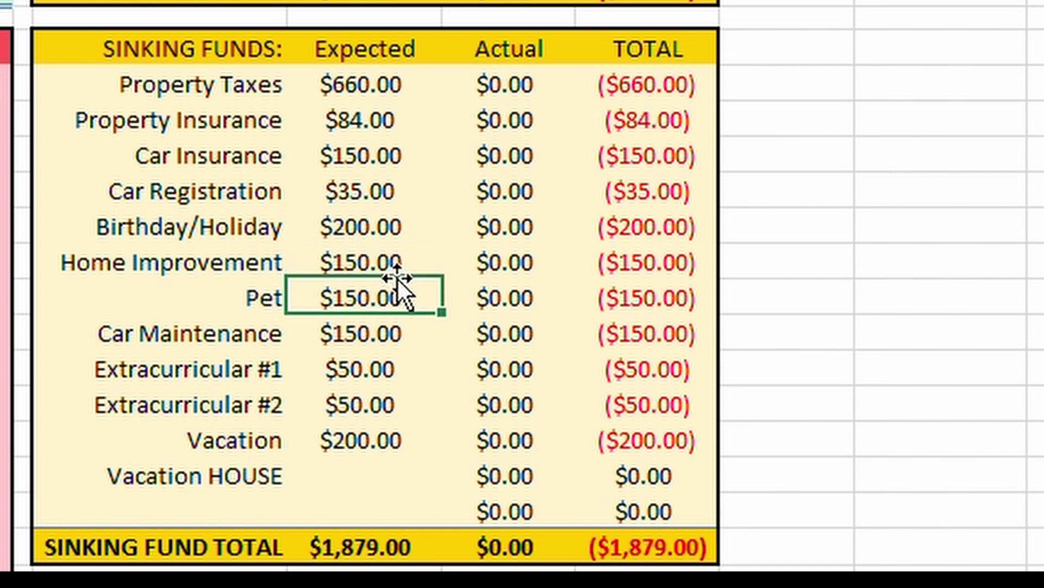
pyautogui.click(318, 451)
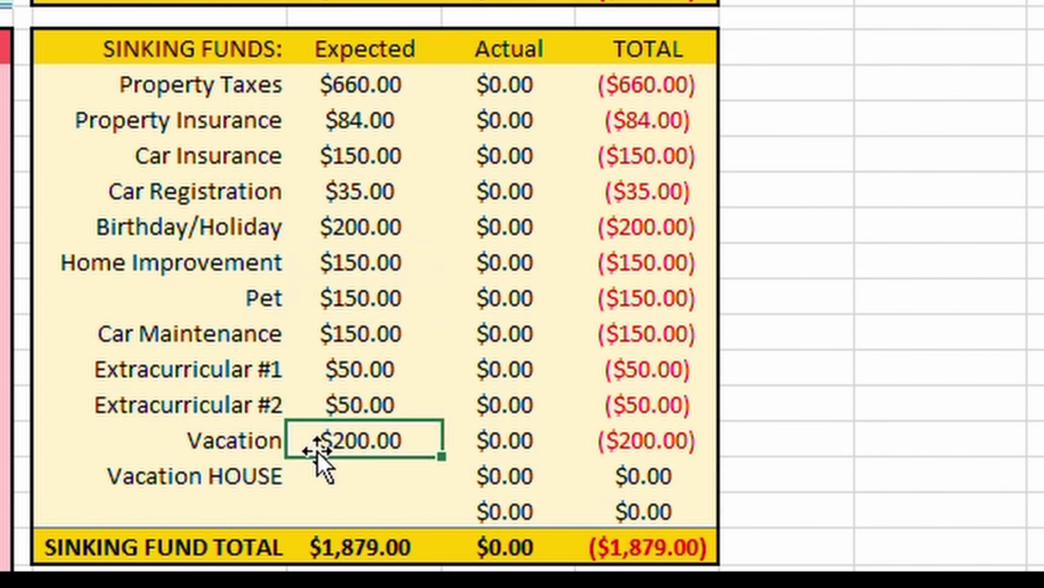
pyautogui.click(359, 472)
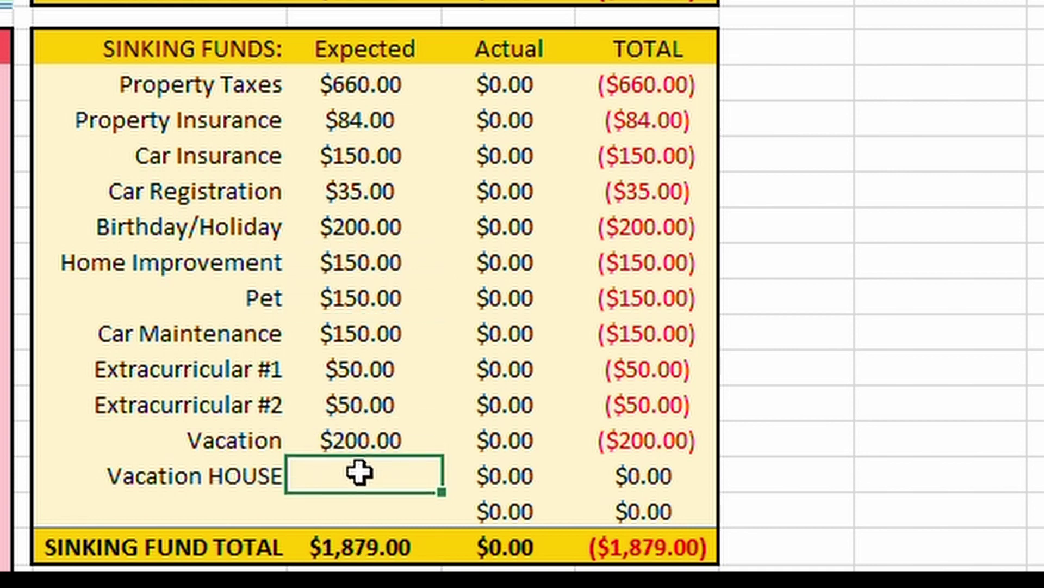
pyautogui.write('330')
pyautogui.press('Return')
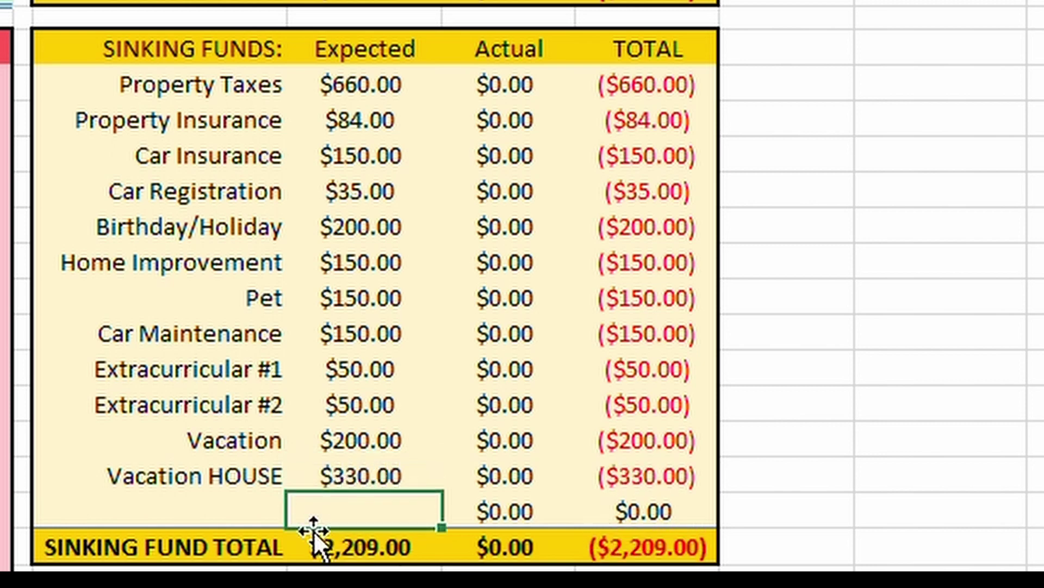
pyautogui.moveTo(280, 472); pyautogui.dragTo(681, 466)
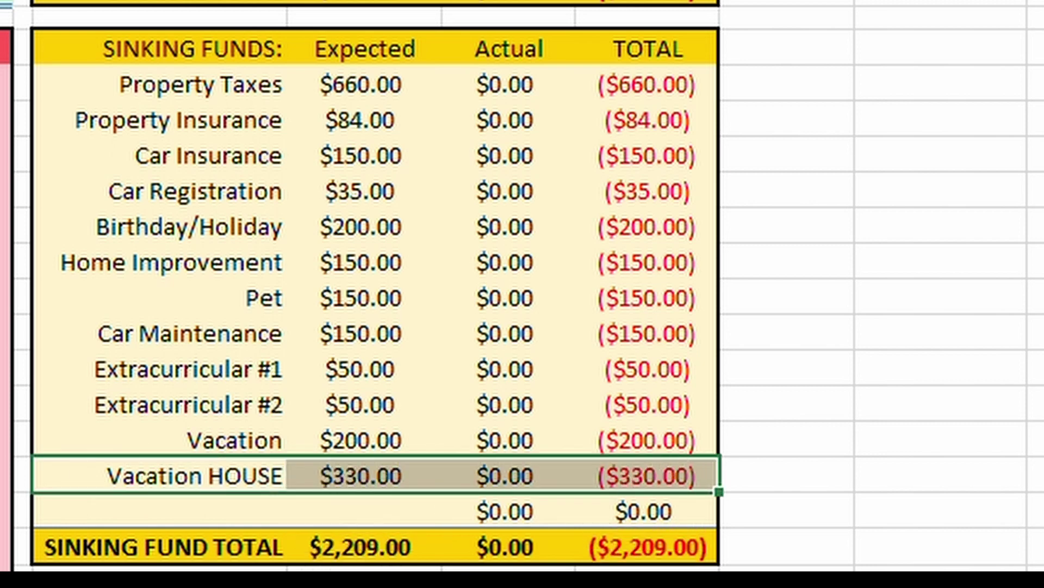
pyautogui.click(163, 50)
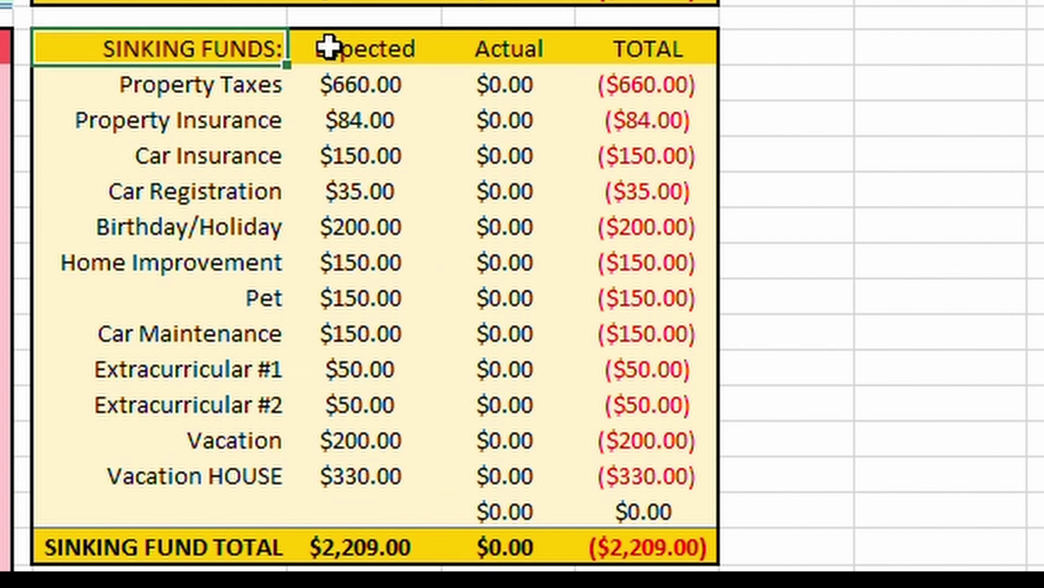
pyautogui.moveTo(328, 48)
pyautogui.mouseDown()
pyautogui.moveTo(657, 158)
pyautogui.moveTo(657, 541)
pyautogui.mouseUp()
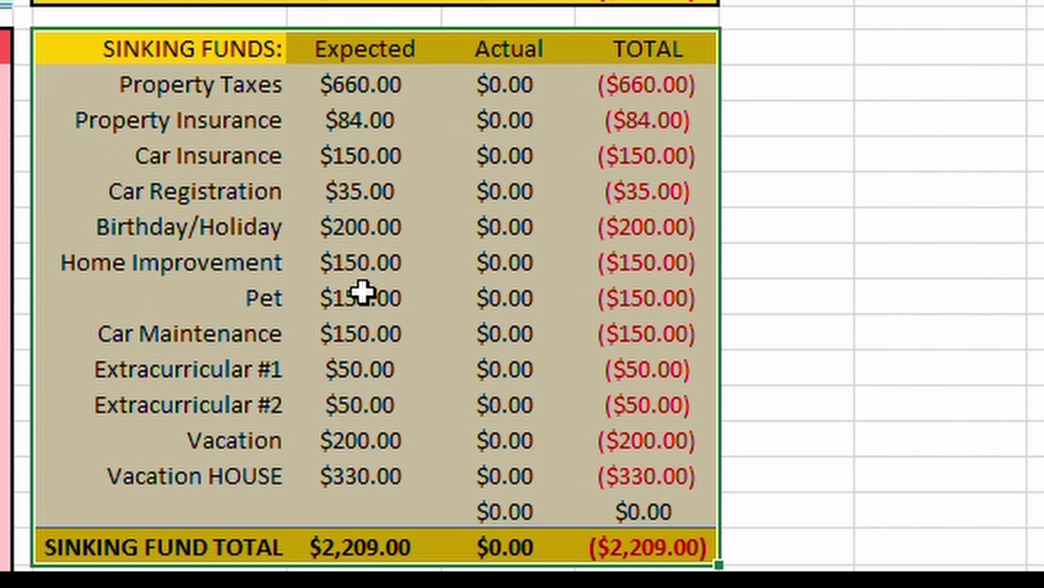
pyautogui.click(163, 87)
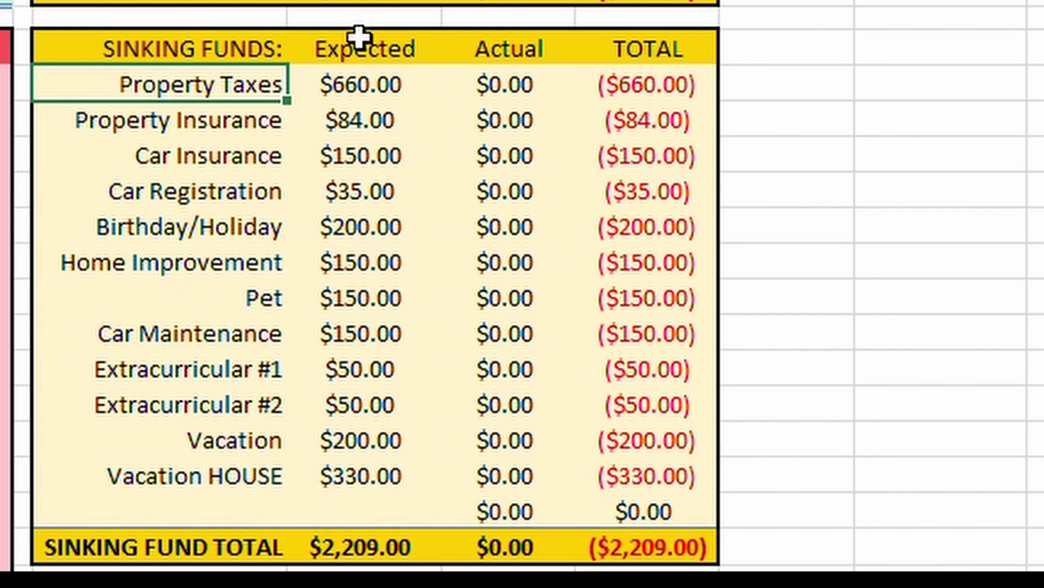
pyautogui.click(316, 191)
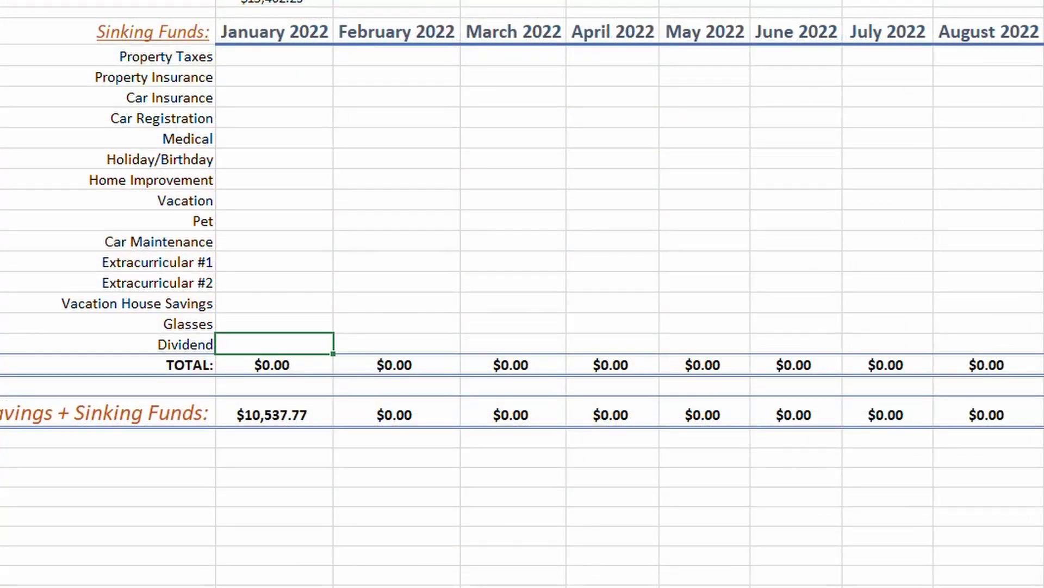
# - In the savings tracker's January 2022 column, set Property Taxes to 100 plus a reference to its Expected amount in the budget sheet
pyautogui.scroll(3, 345, 425)
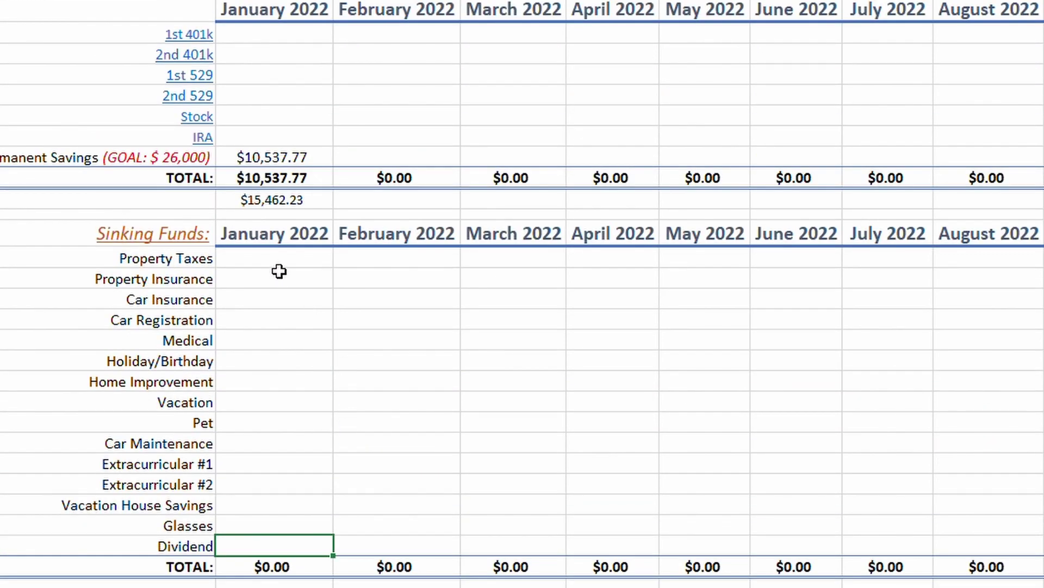
pyautogui.click(281, 258)
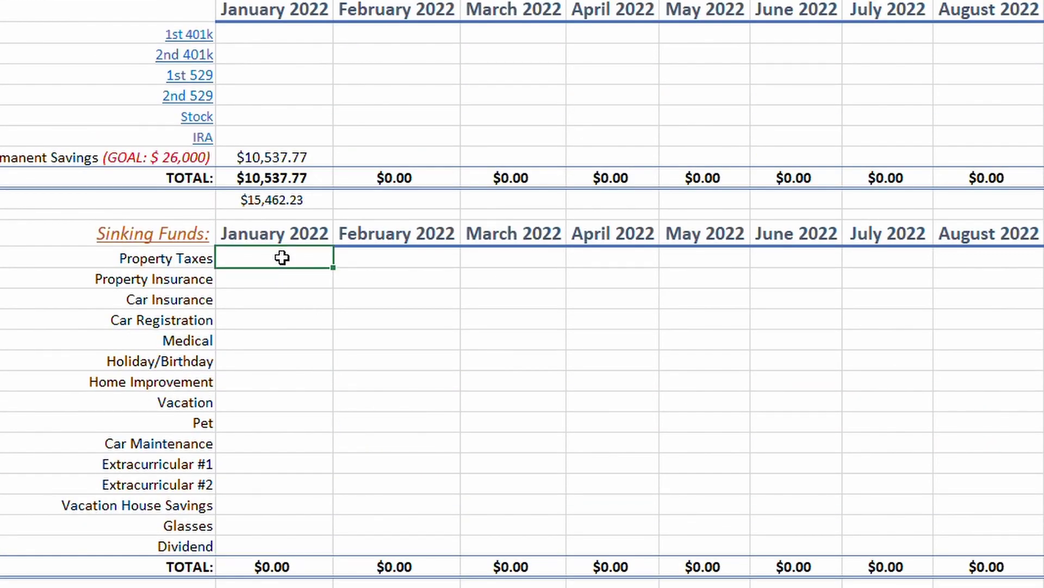
pyautogui.write('=100')
pyautogui.press('Return')
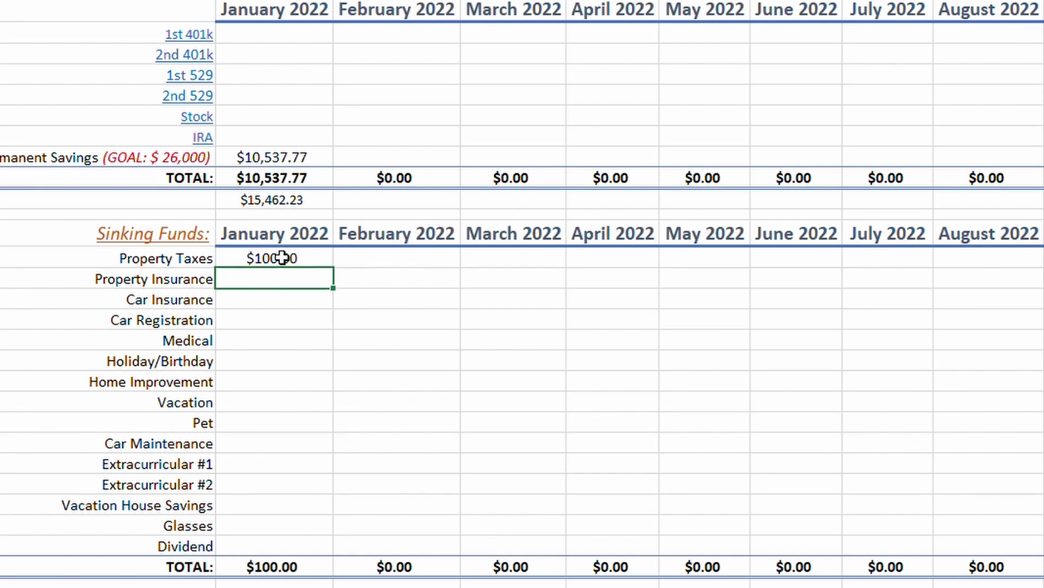
pyautogui.click(281, 258)
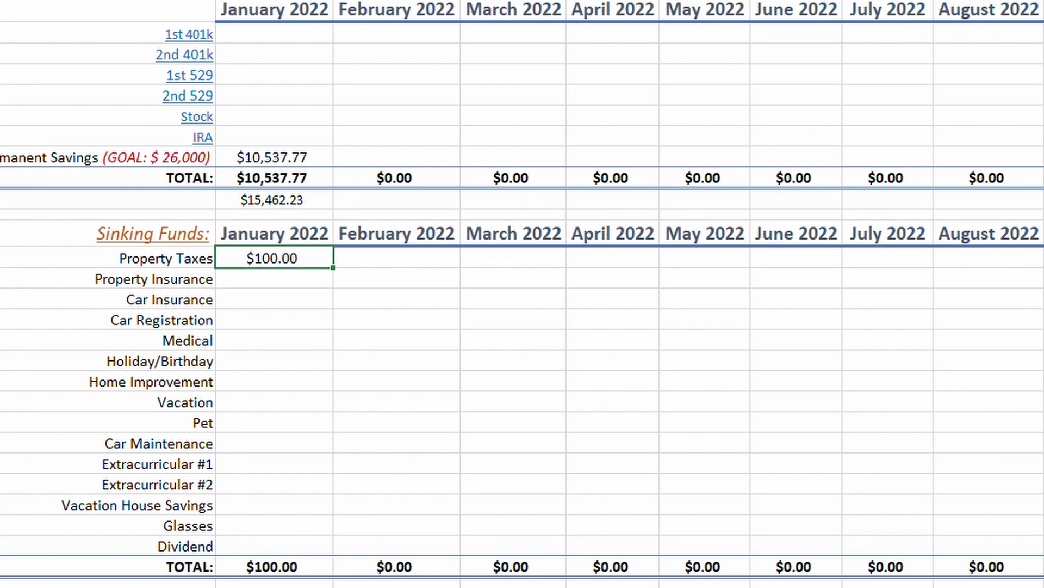
pyautogui.press('F2')
pyautogui.write('+')
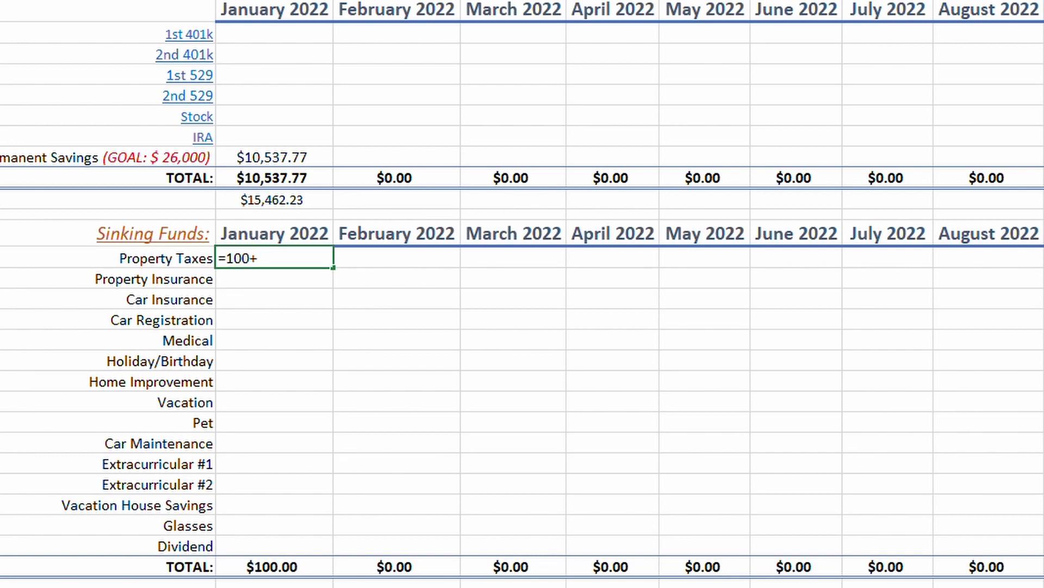
pyautogui.hotkey('ctrl', 'pageup')
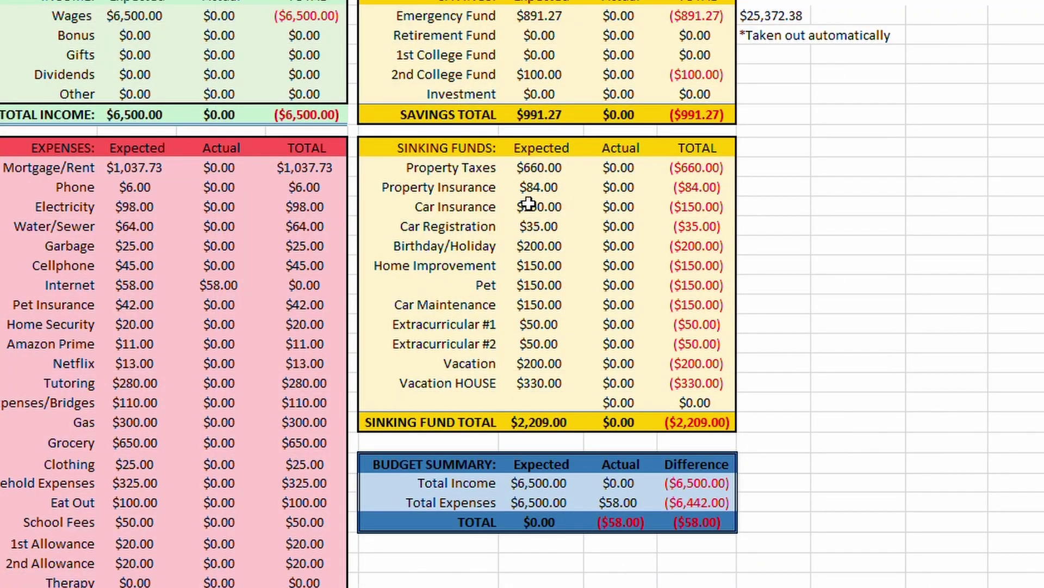
pyautogui.click(537, 173)
pyautogui.press('Return')
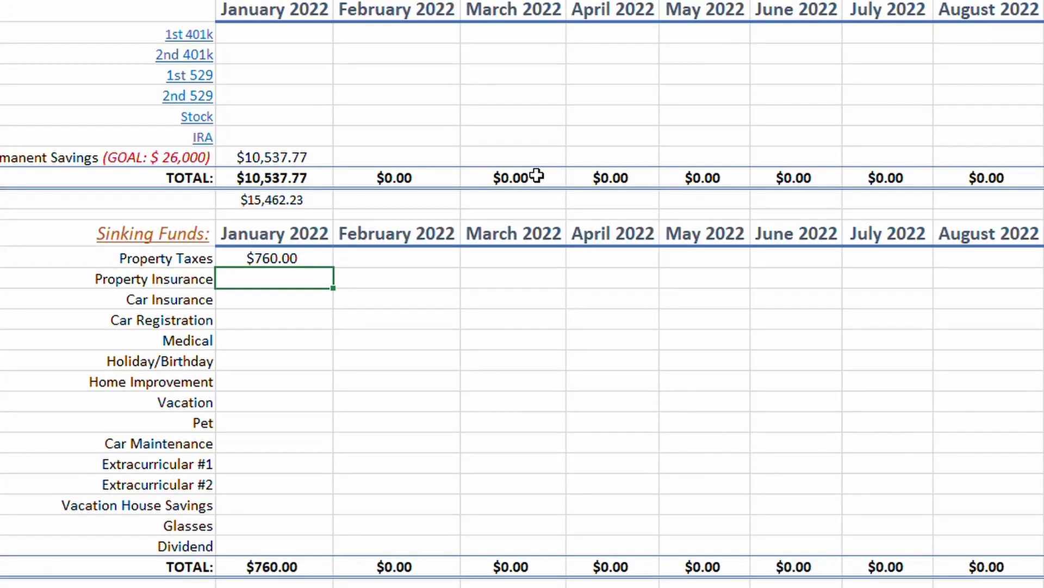
# - Link the January 2022 cells for Property Insurance, Car Insurance and Car Registration to their Expected amounts in the budget sheet
pyautogui.write('=')
pyautogui.hotkey('ctrl', 'pageup')
pyautogui.click(552, 185)
pyautogui.press('Return')
pyautogui.write('=')
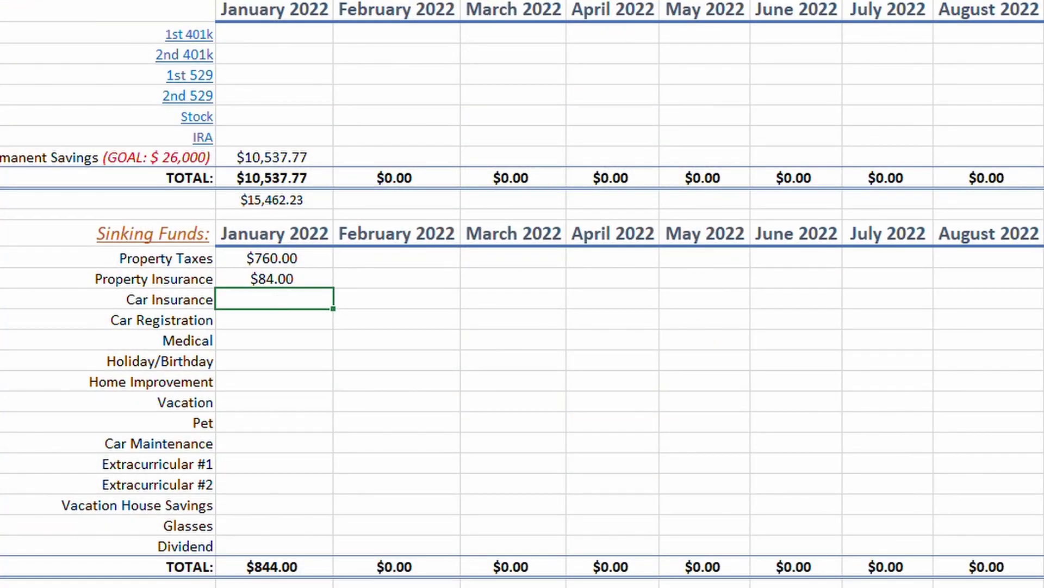
pyautogui.hotkey('ctrl', 'pageup')
pyautogui.click(539, 207)
pyautogui.press('Return')
pyautogui.write('=')
pyautogui.hotkey('ctrl', 'pageup')
pyautogui.click(520, 224)
pyautogui.press('Return')
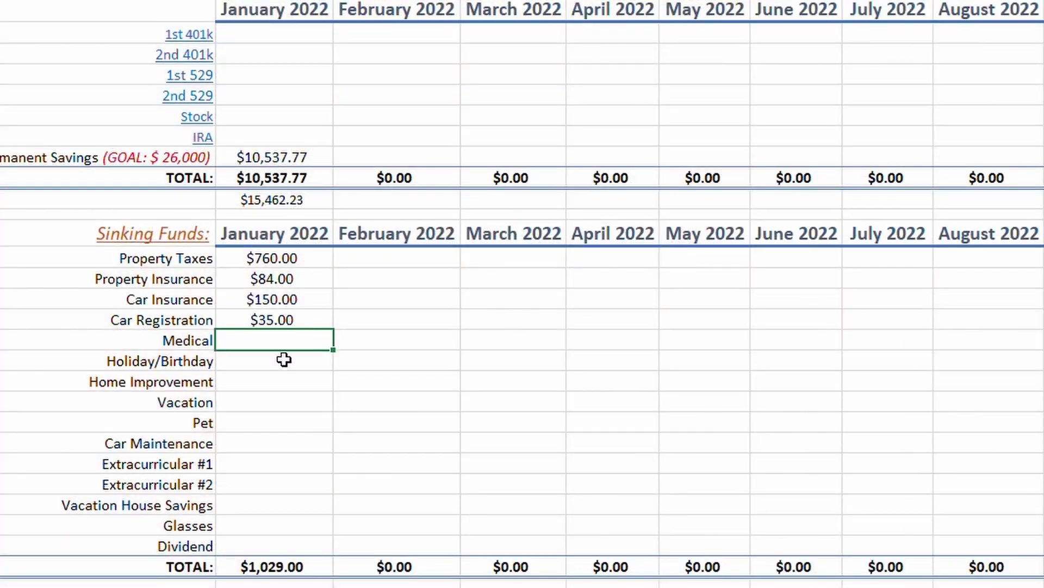
# - Link the January 2022 cells for Holiday/Birthday, Home Improvement, Vacation and Pet to their Expected amounts in the budget sheet
pyautogui.click(282, 359)
pyautogui.write('=')
pyautogui.hotkey('ctrl', 'pageup')
pyautogui.click(536, 220)
pyautogui.press('Down')
pyautogui.press('Return')
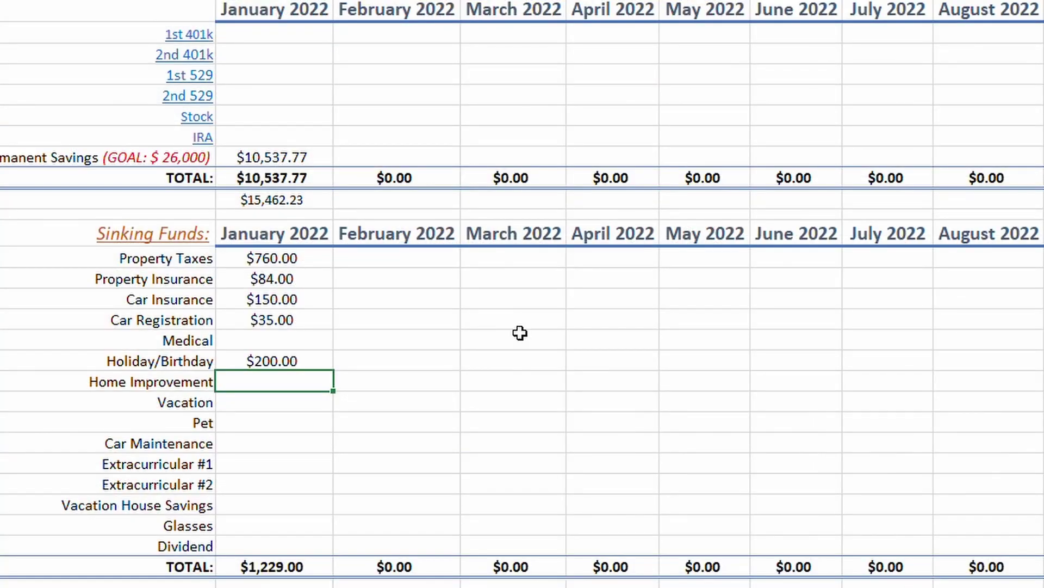
pyautogui.write('=')
pyautogui.hotkey('ctrl', 'pageup')
pyautogui.click(526, 274)
pyautogui.press('Return')
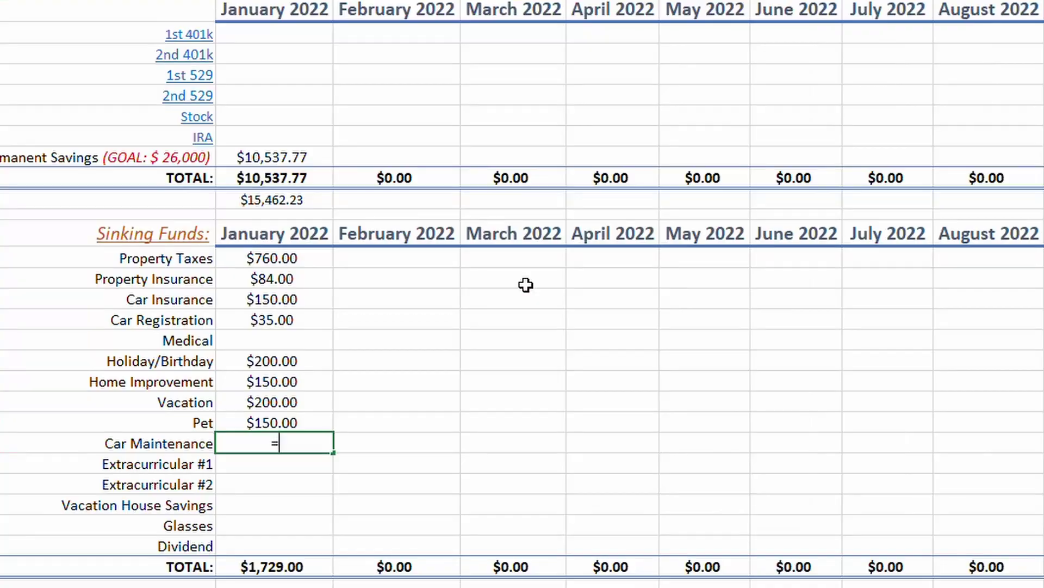
# - Link the January 2022 cells for Car Maintenance and Extracurricular #1 to their Expected amounts in the budget sheet
pyautogui.hotkey('ctrl', 'pageup')
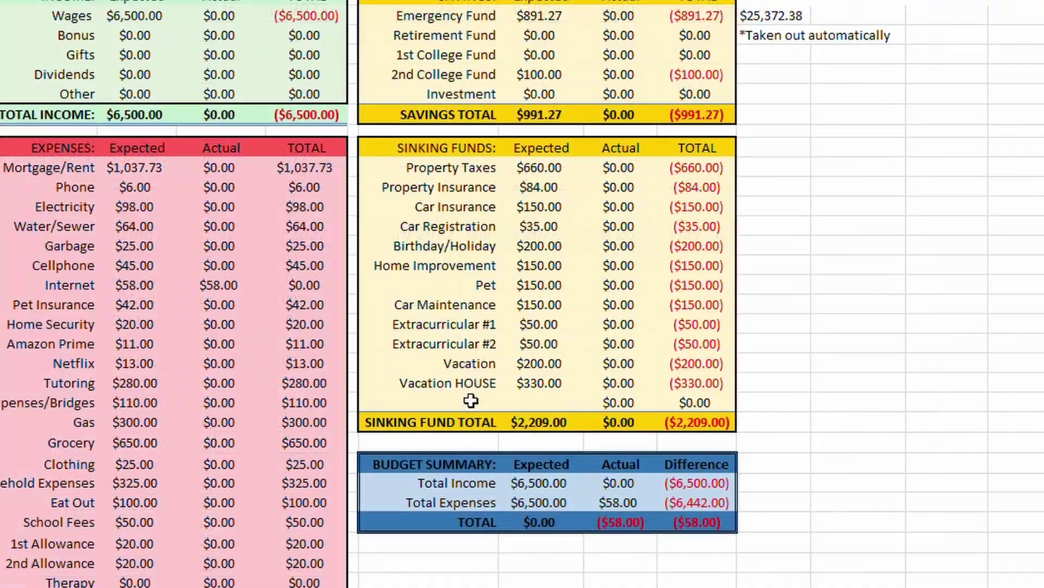
pyautogui.click(529, 306)
pyautogui.press('Return')
pyautogui.write('=')
pyautogui.hotkey('ctrl', 'pageup')
pyautogui.click(554, 327)
pyautogui.press('Return')
# - Link the January 2022 cells for Extracurricular #2 and Vacation House Savings to their Expected amounts in the budget sheet
pyautogui.write('=')
pyautogui.hotkey('ctrl', 'pageup')
pyautogui.click(544, 345)
pyautogui.press('Return')
pyautogui.write('=')
pyautogui.hotkey('ctrl', 'pageup')
pyautogui.click(549, 379)
pyautogui.press('Return')
# - Enter 0 as the January 2022 amount for both Glasses and Medical
pyautogui.write('0')
pyautogui.press('Return')
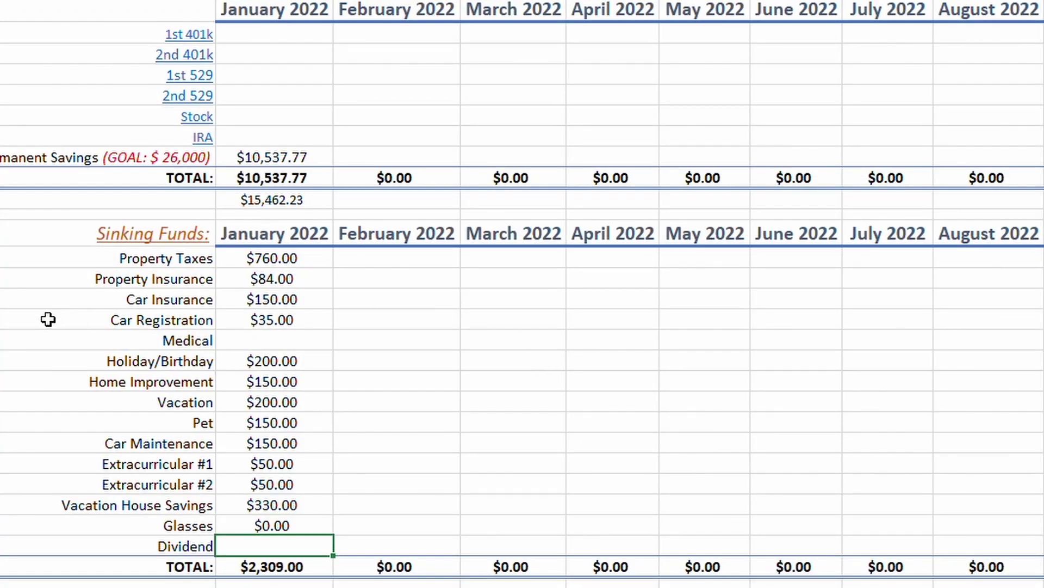
pyautogui.click(0, 341)
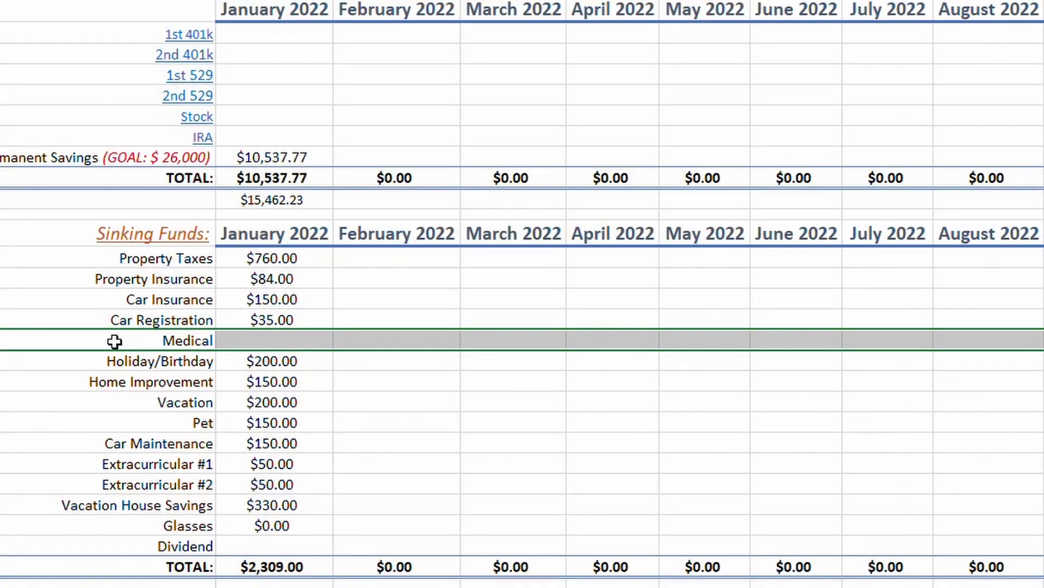
pyautogui.click(253, 338)
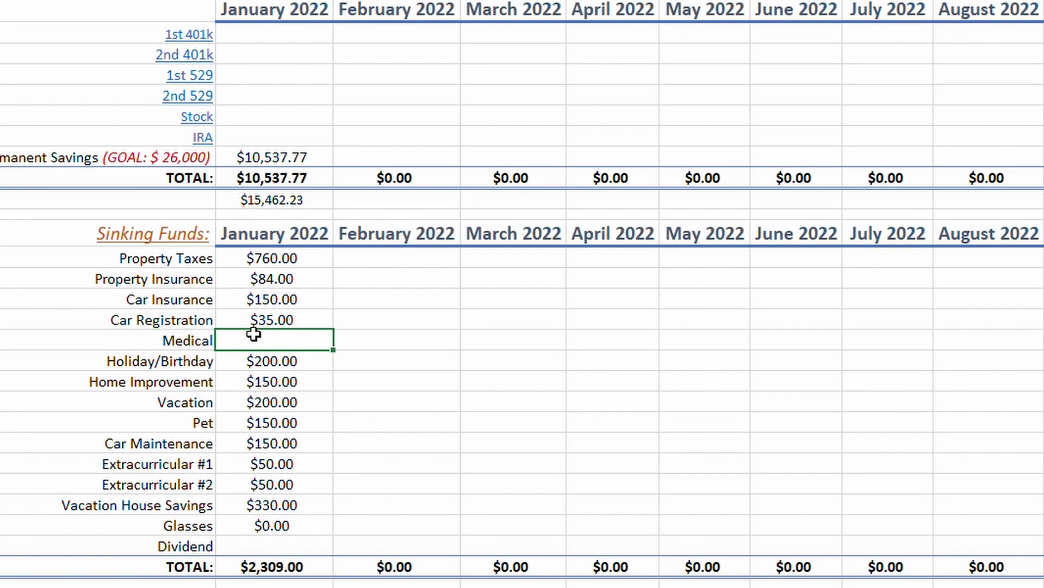
pyautogui.write('0')
pyautogui.press('Return')
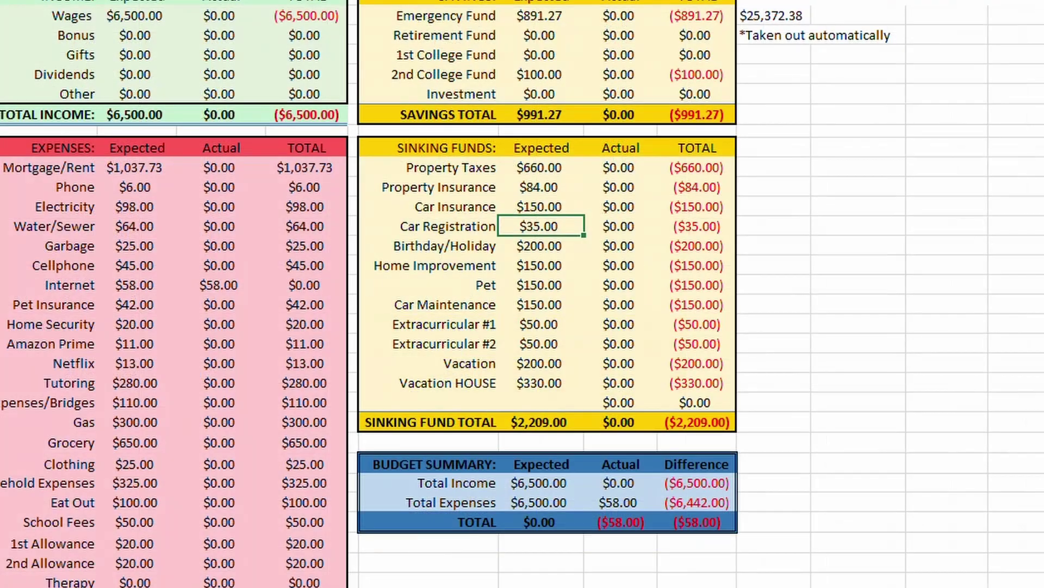
# - Remove the added 100 from the January 2022 Property Taxes formula, leaving only its link to the budget sheet, and check the sinking funds total
pyautogui.click(452, 399)
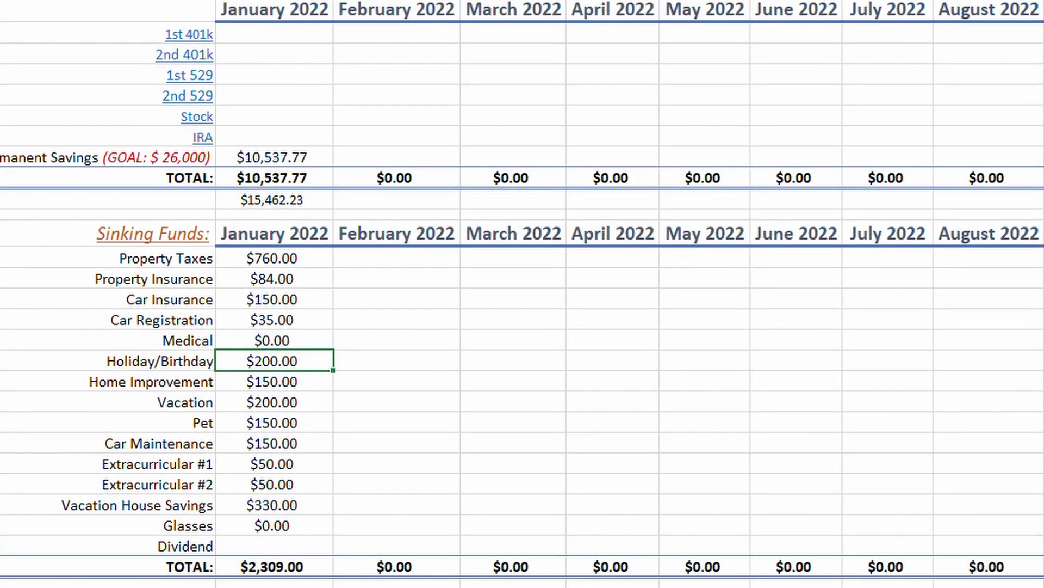
pyautogui.click(307, 566)
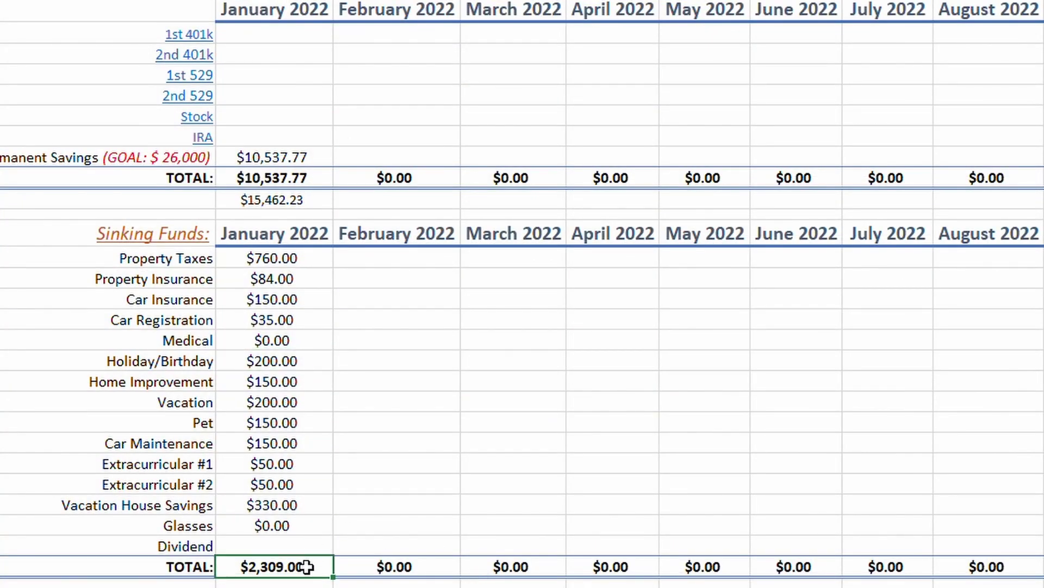
pyautogui.click(273, 259)
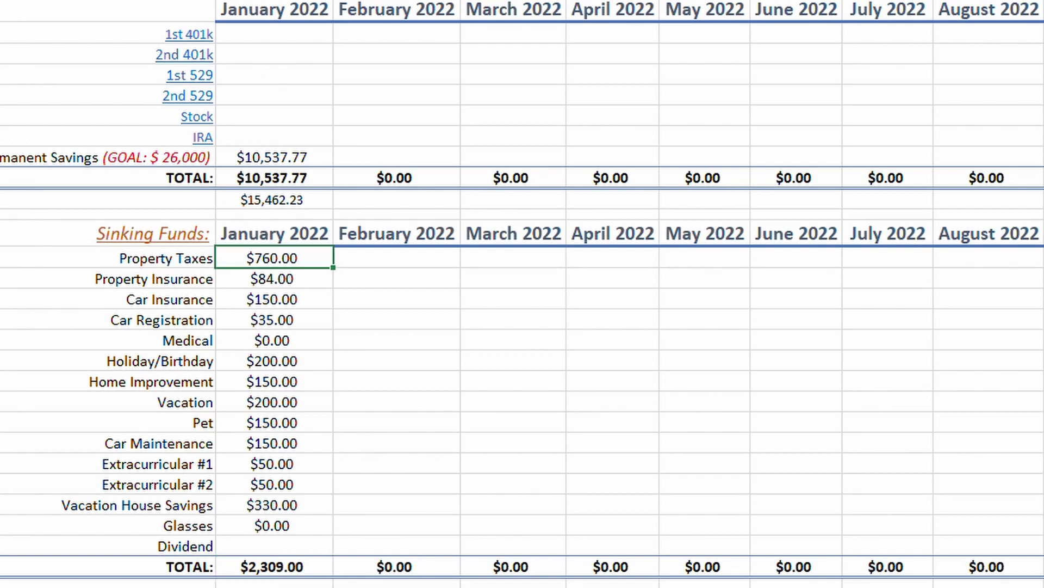
pyautogui.press('F2')
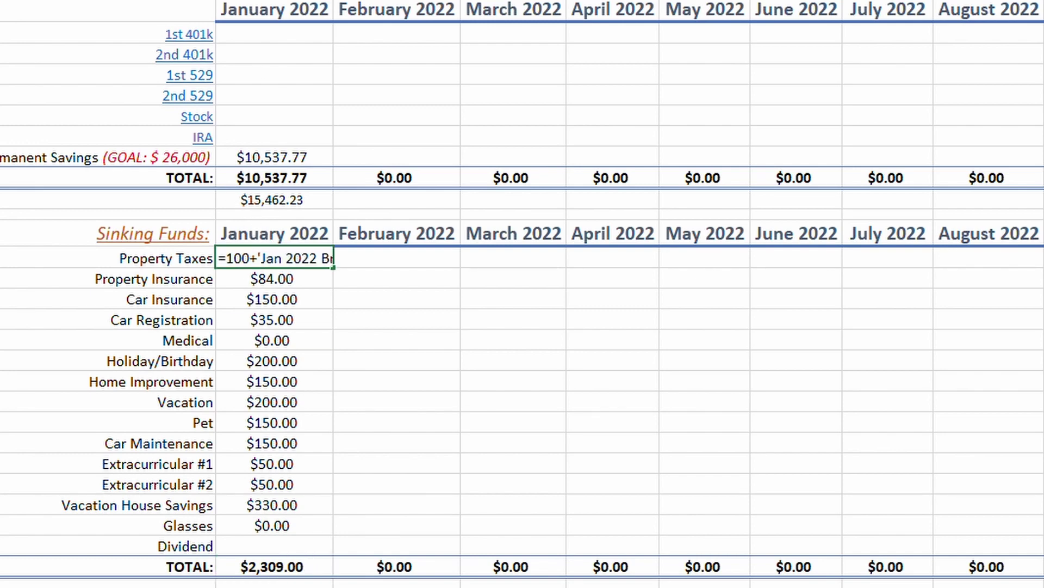
pyautogui.press('Home')
pyautogui.press('Right')
pyautogui.press('Delete')
pyautogui.press('Delete')
pyautogui.press('Delete')
pyautogui.press('Delete')
pyautogui.press('Return')
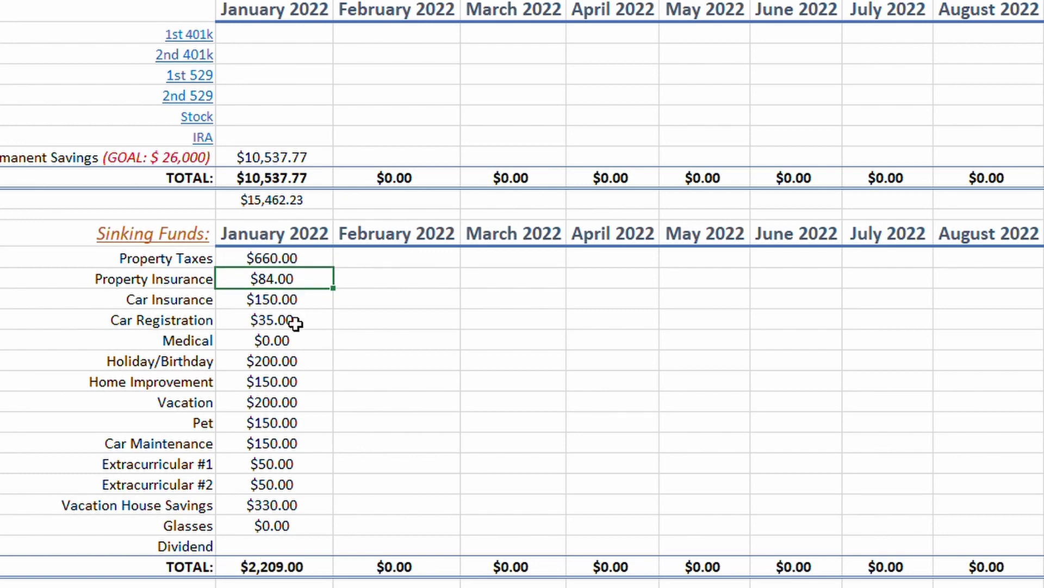
pyautogui.hotkey('ctrl', 'Down')
pyautogui.hotkey('ctrl', 'Down')
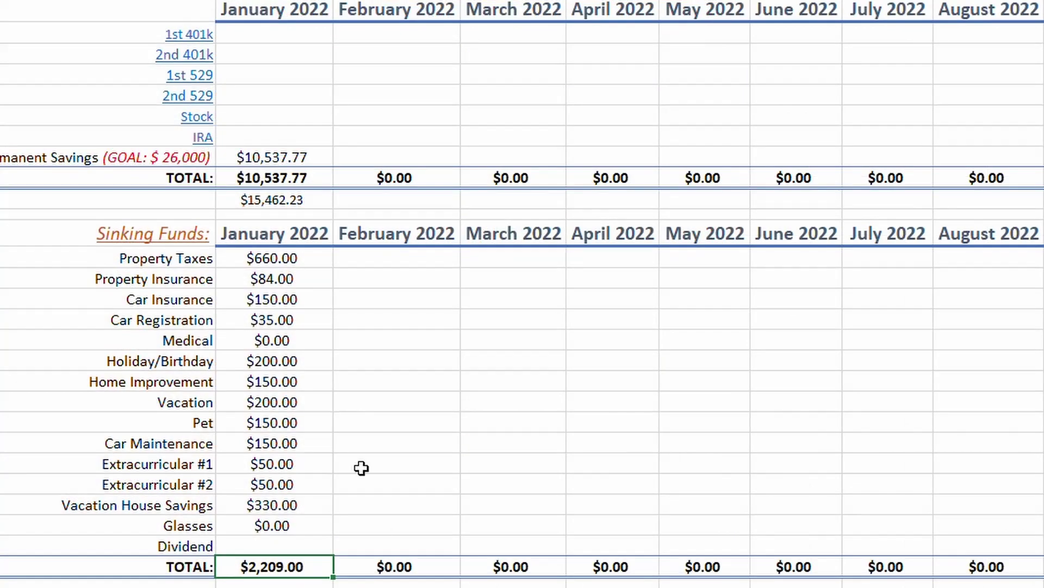
# - Subtract 660 from the linked January 2022 Property Taxes amount within its formula
pyautogui.click(240, 545)
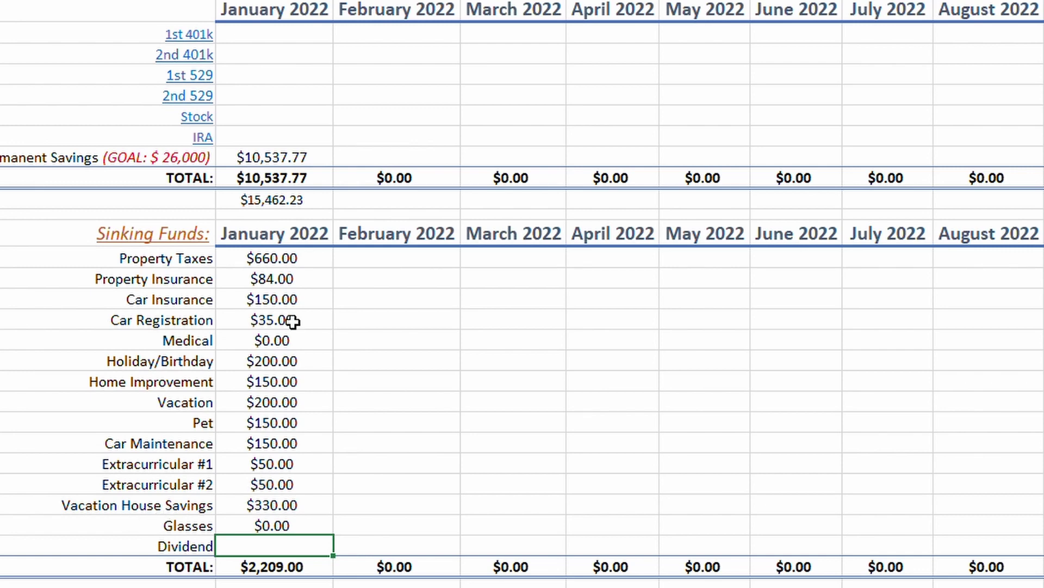
pyautogui.click(297, 239)
pyautogui.click(295, 255)
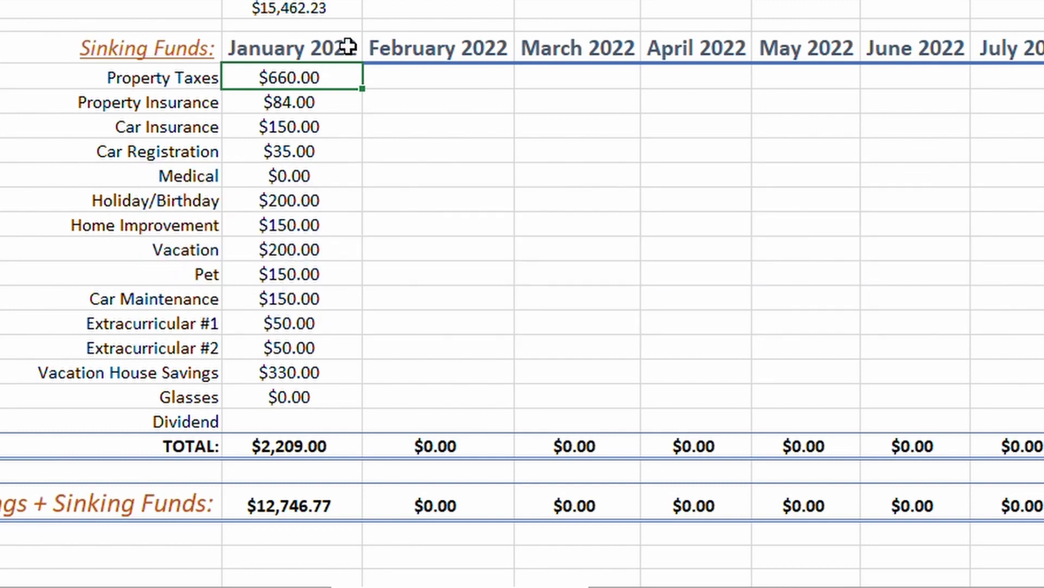
pyautogui.press('F2')
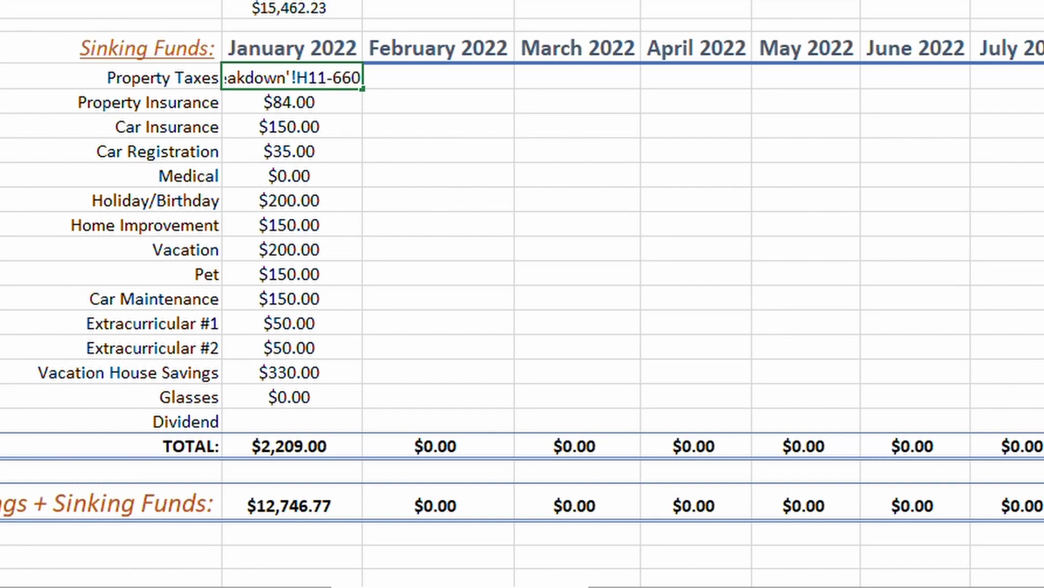
pyautogui.press('Return')
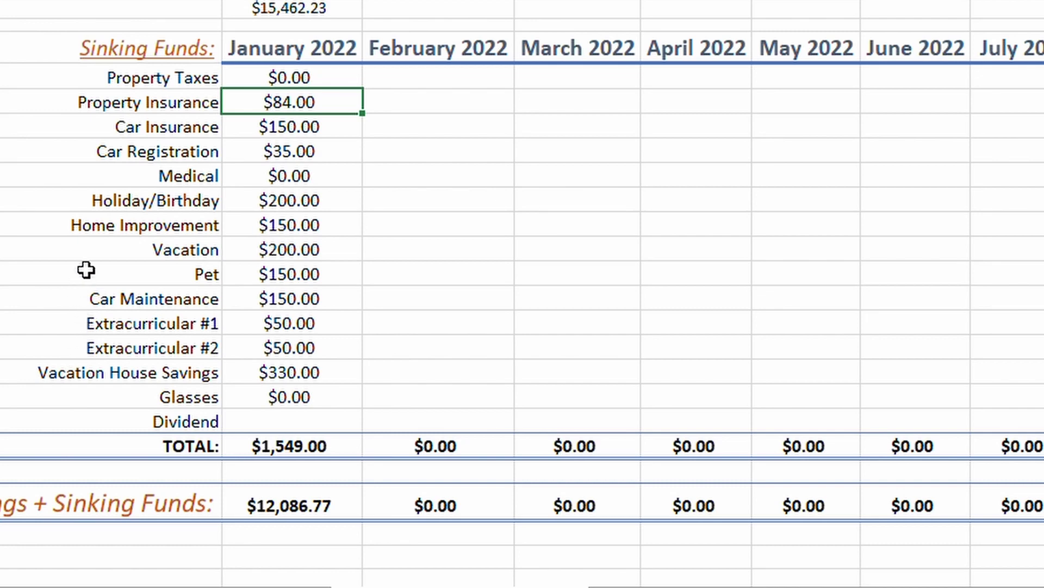
# - Link the February 2022 Property Taxes cell to the January 2022 Property Taxes amount
pyautogui.click(396, 70)
pyautogui.click(298, 79)
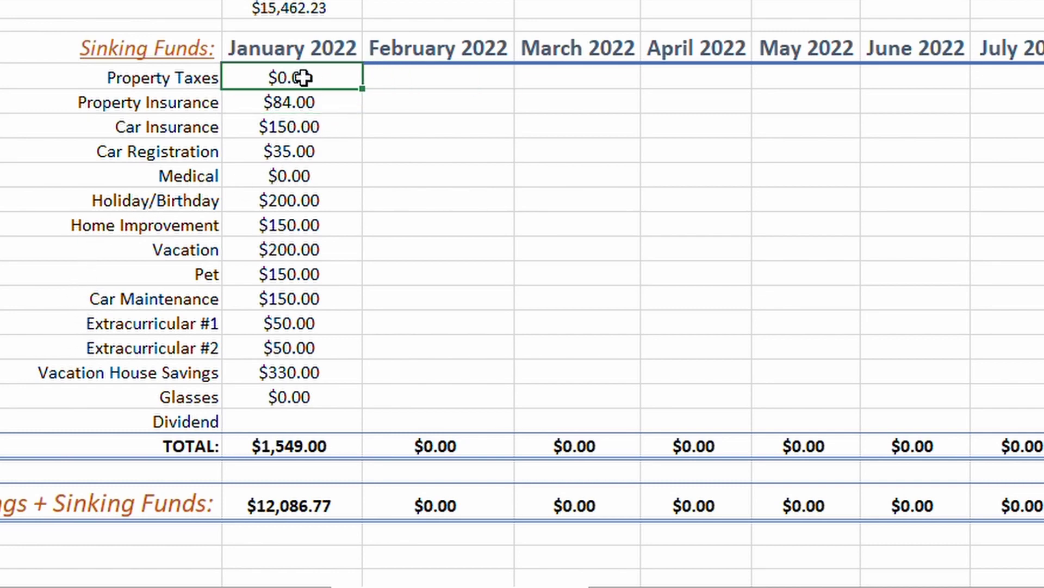
pyautogui.click(377, 80)
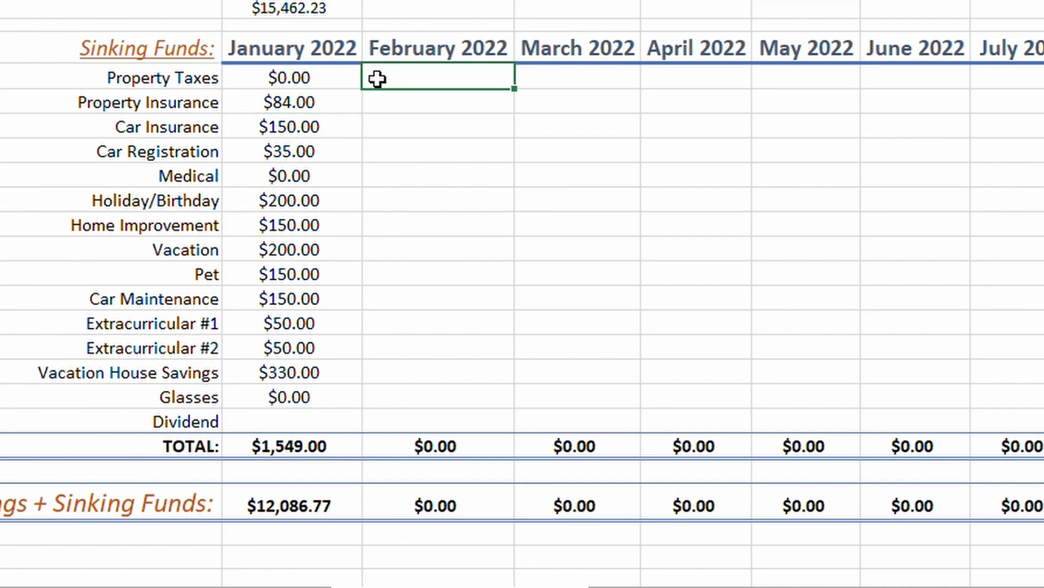
pyautogui.write('=')
pyautogui.press('Left')
pyautogui.press('Return')
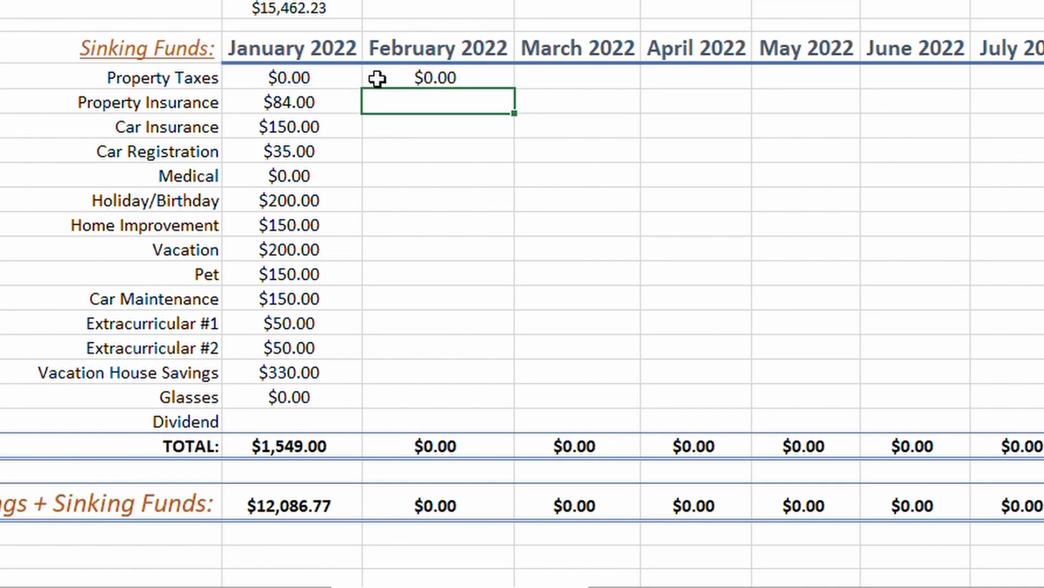
# - Fill the February 2022 Property Taxes formula down the sinking funds rows through Glasses
pyautogui.click(377, 79)
pyautogui.moveTo(514, 88); pyautogui.dragTo(473, 408)
pyautogui.click(572, 315)
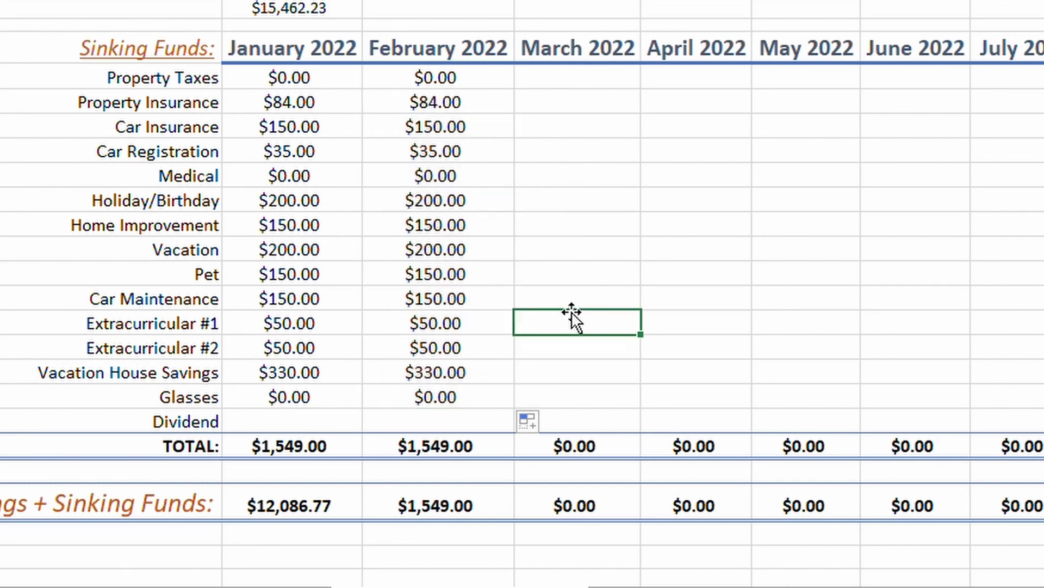
# - Set February 2022 Property Insurance to the January balance plus the Expected Property Insurance amount from the budget sheet
pyautogui.click(460, 108)
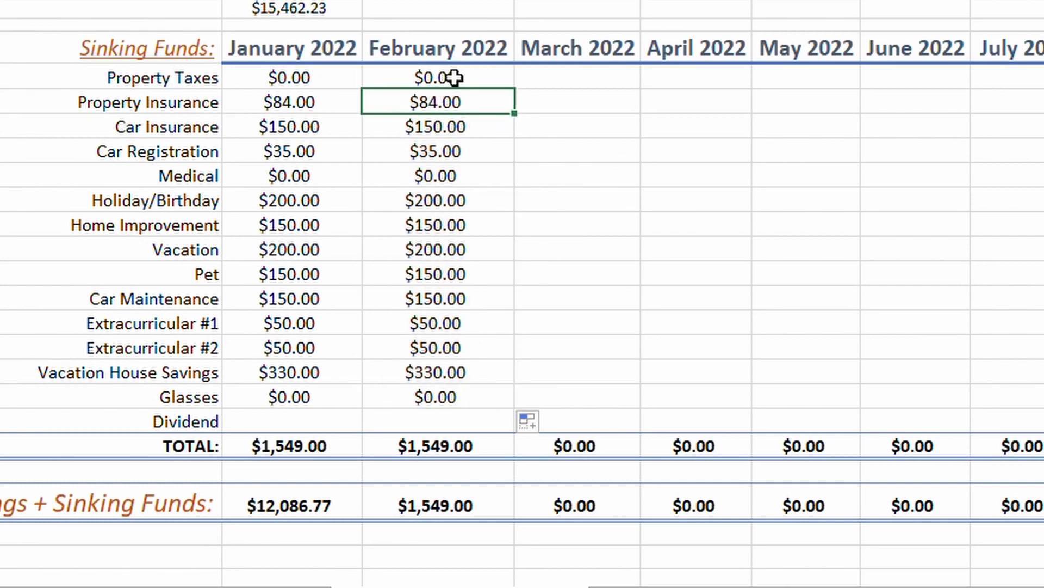
pyautogui.write('=E15+')
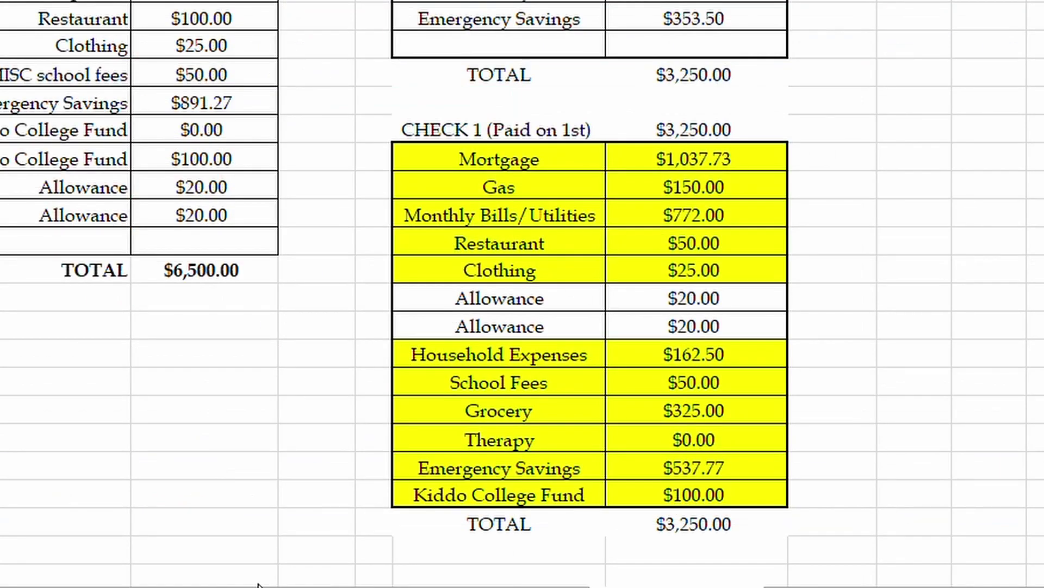
pyautogui.click(258, 585)
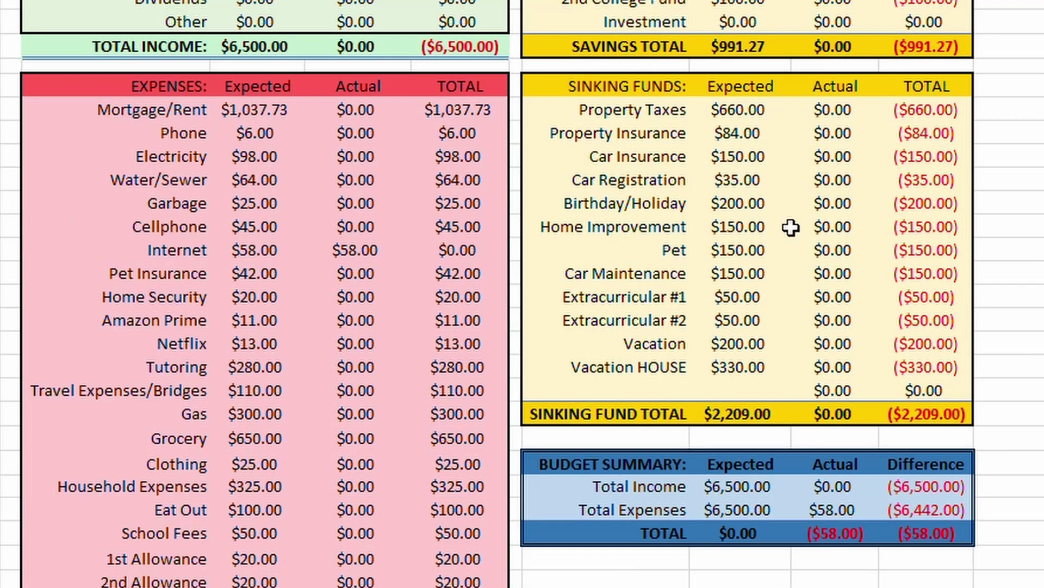
pyautogui.click(739, 135)
pyautogui.press('Return')
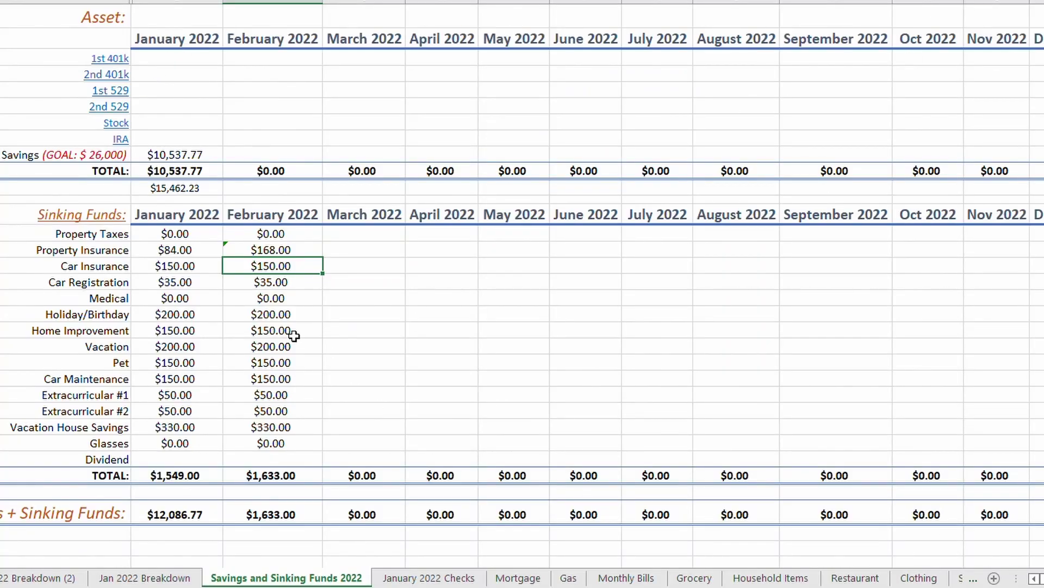
# - Subtract 100 from the January 2022 Pet sinking fund amount within its formula
pyautogui.click(176, 238)
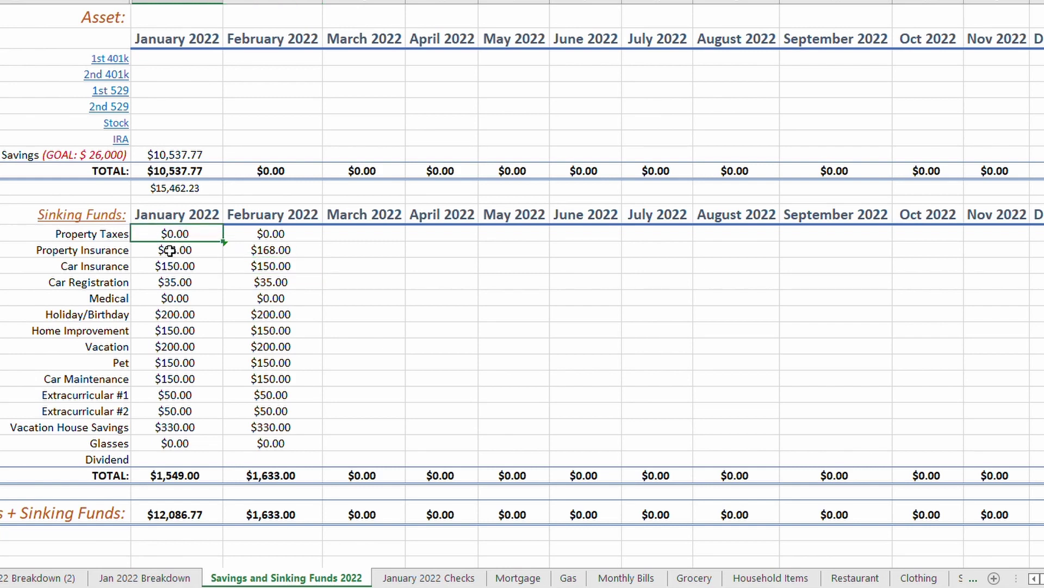
pyautogui.click(169, 252)
pyautogui.click(172, 233)
pyautogui.click(170, 363)
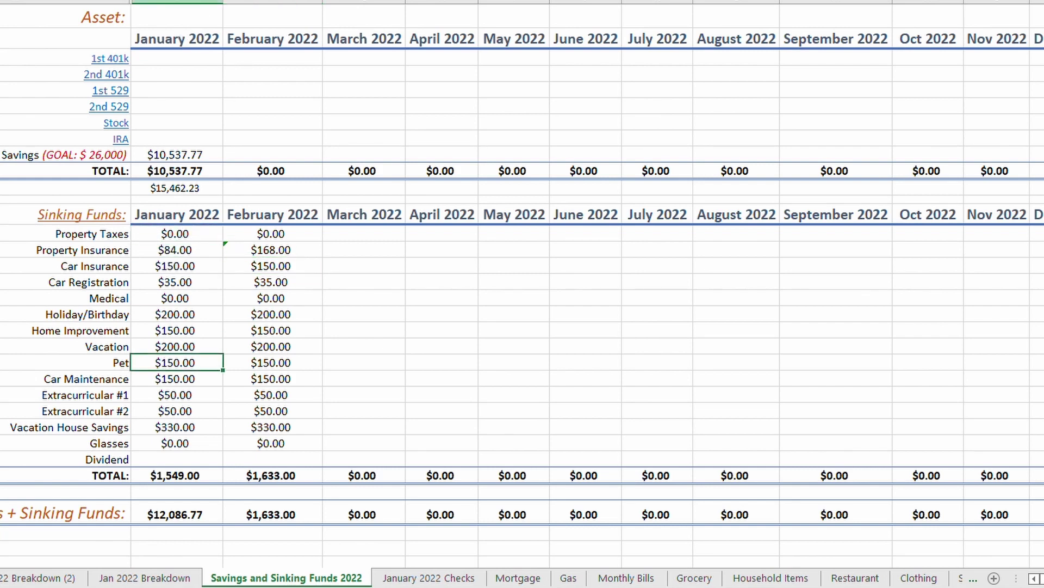
pyautogui.press('F2')
pyautogui.write('-100')
pyautogui.press('Return')
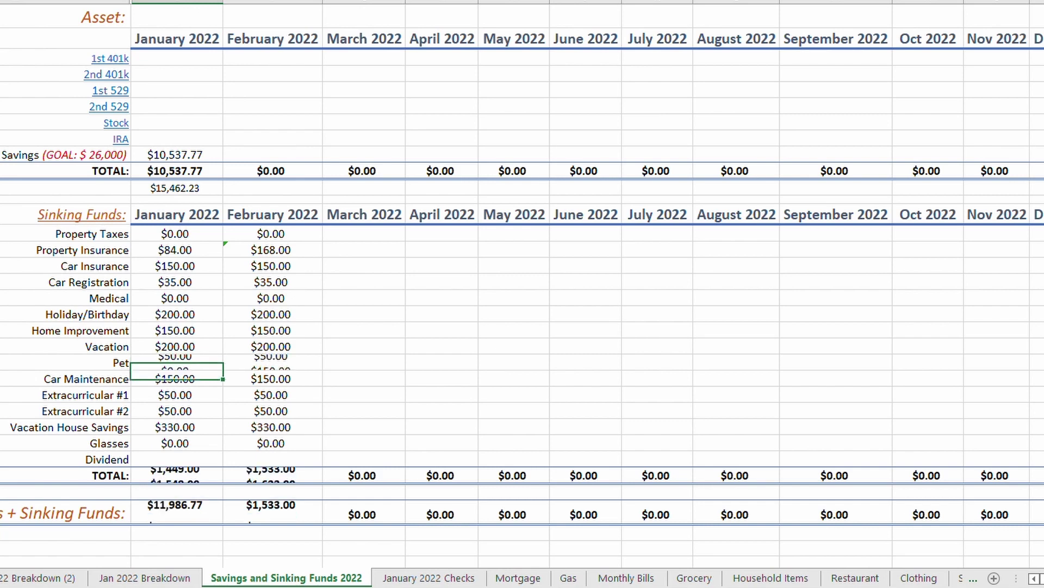
pyautogui.click(193, 360)
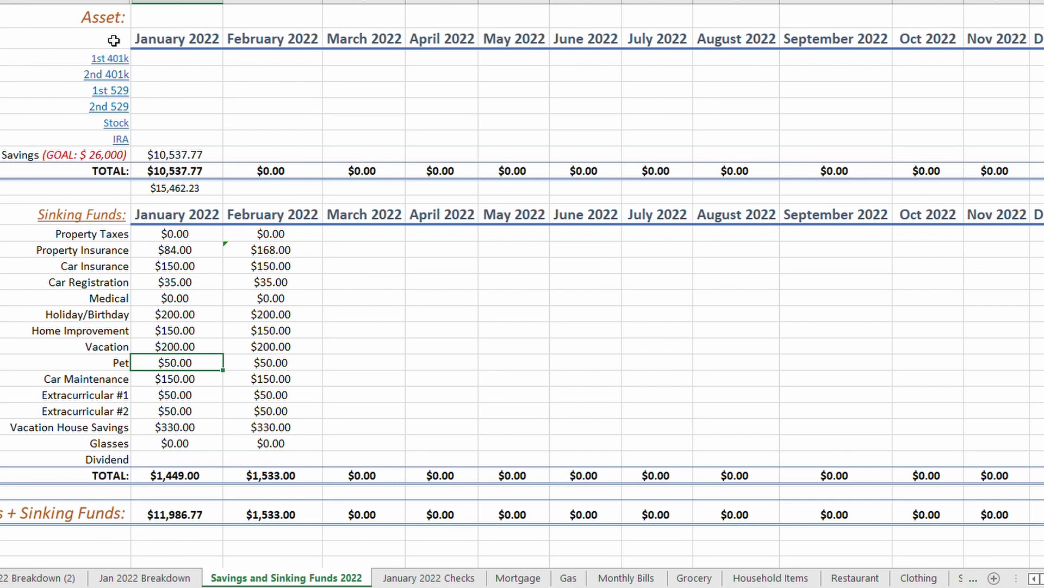
pyautogui.moveTo(155, 54); pyautogui.dragTo(1042, 148)
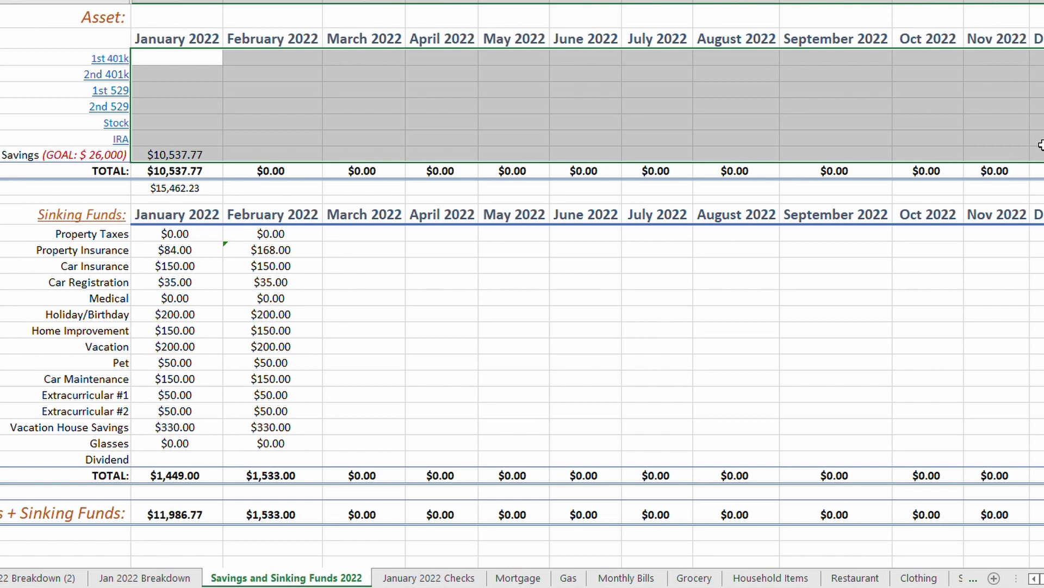
pyautogui.click(583, 248)
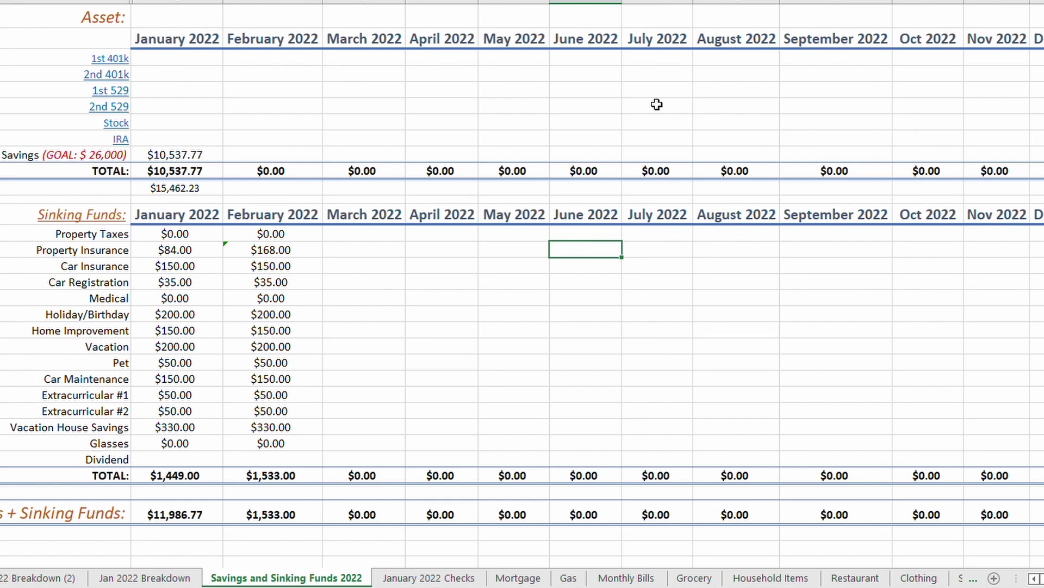